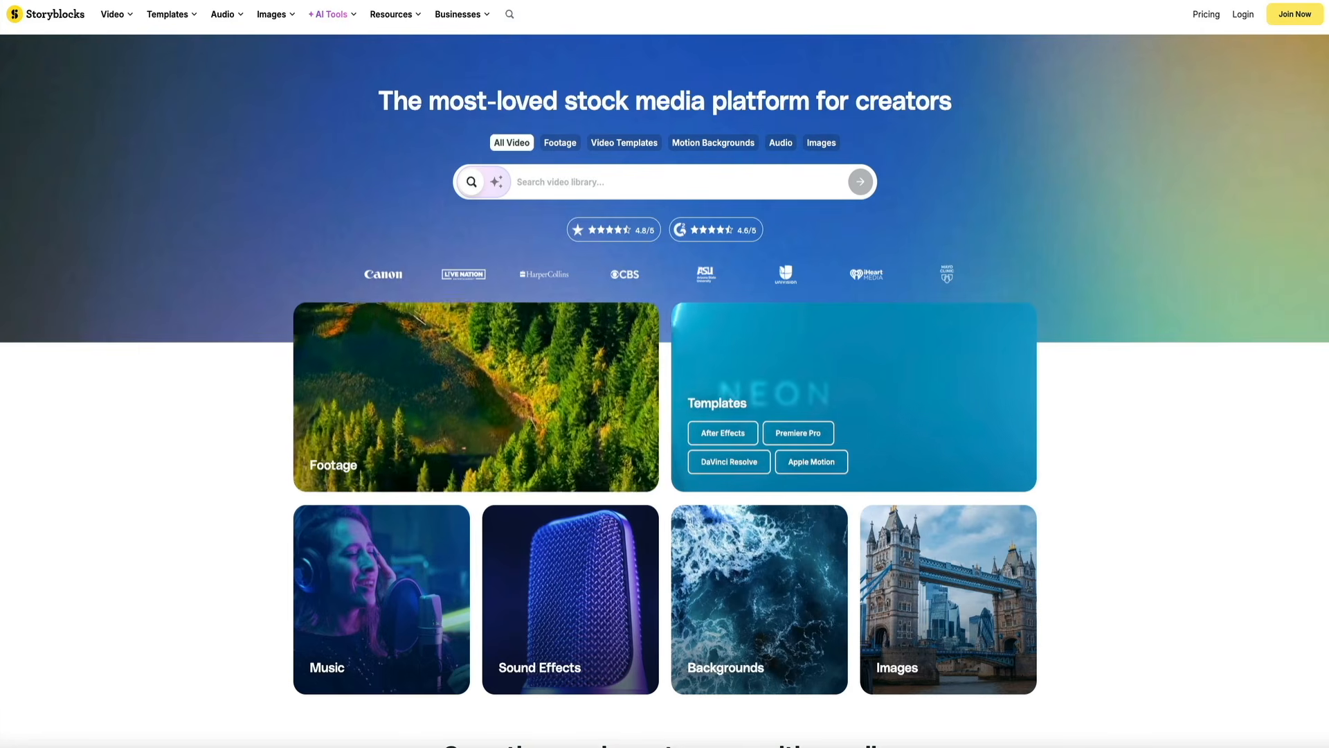
- Open the stock footage library and browse the available clips, including the rain water drops clip
left_click(479, 428)
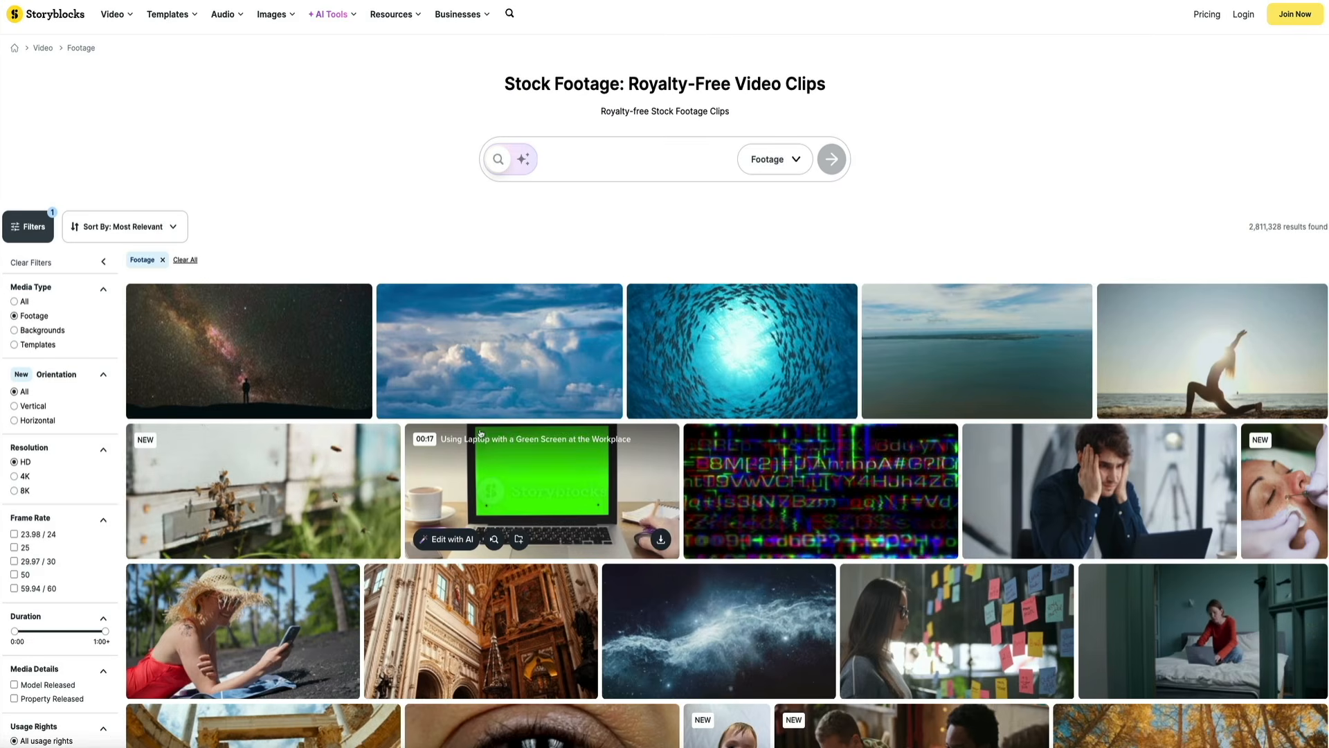
mouse_move(935, 478)
scroll(934, 478, "down", 4)
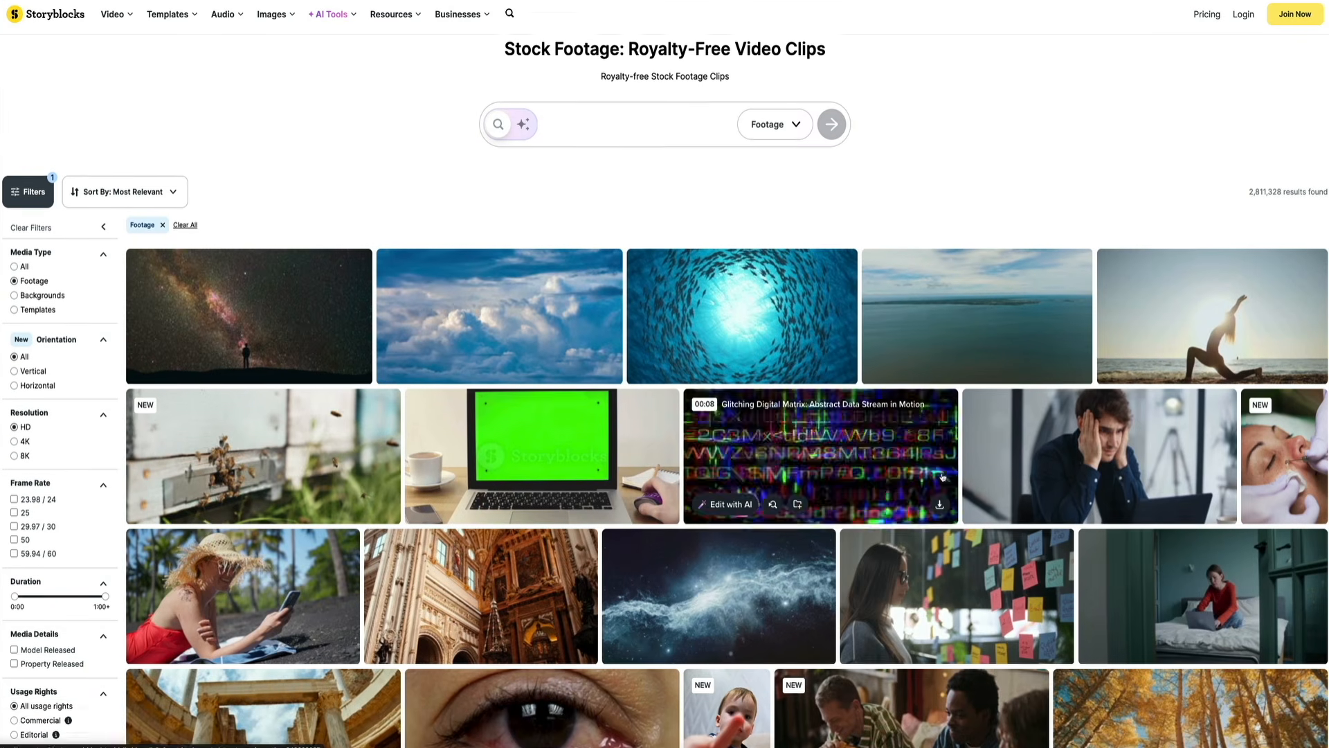
scroll(959, 485, "down", 3)
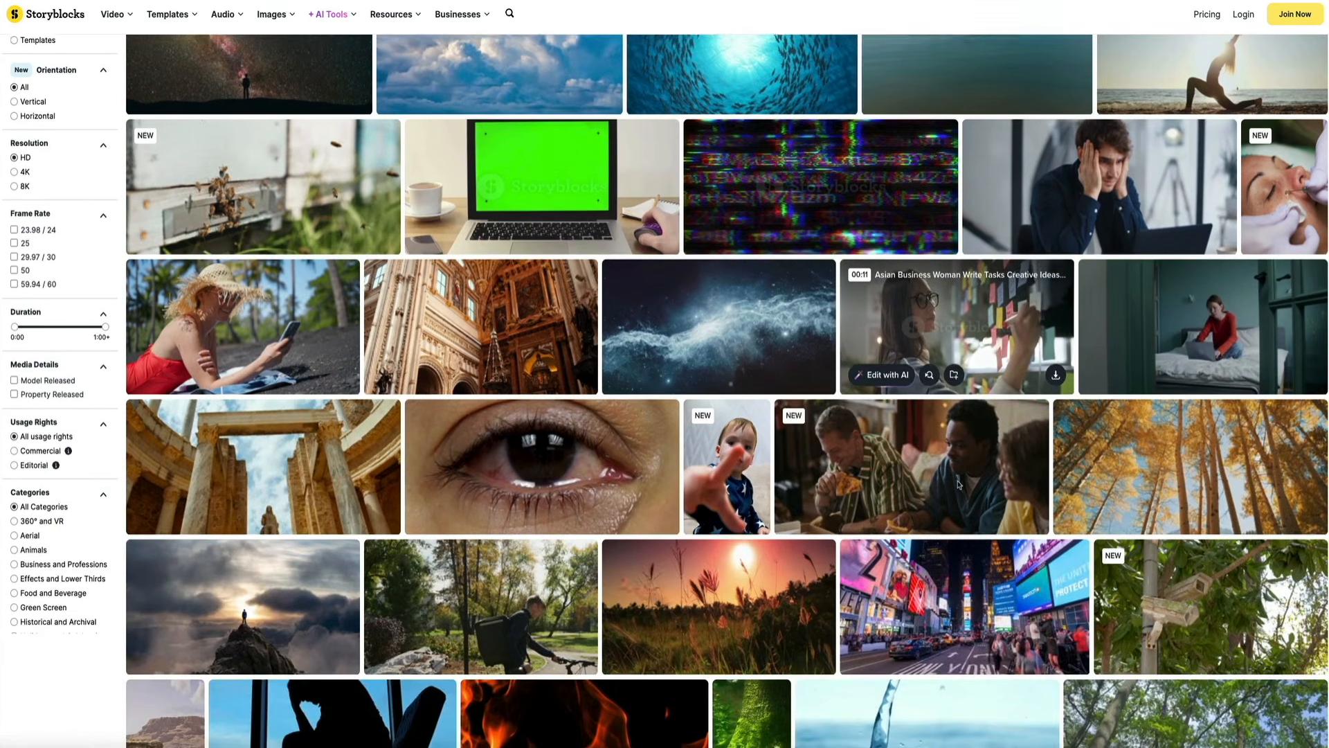
scroll(959, 484, "down", 2)
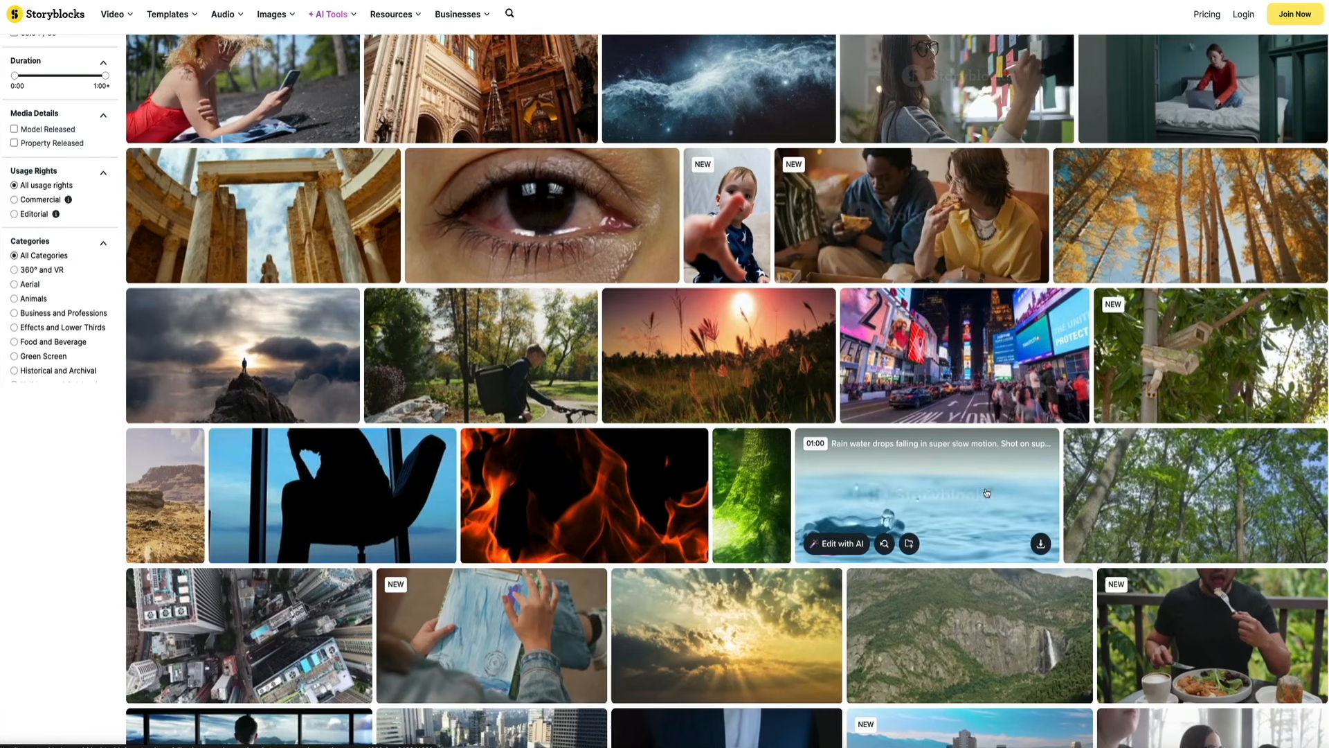
left_click(987, 493)
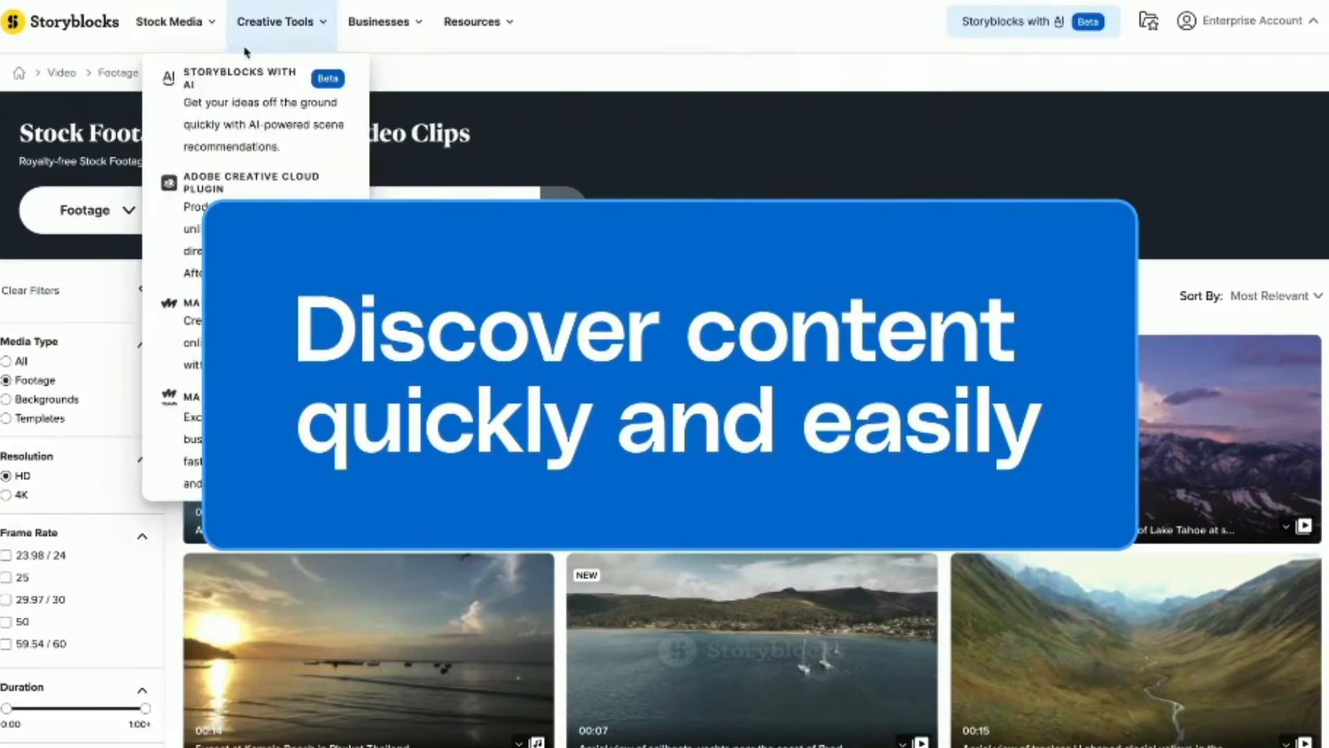
mouse_move(209, 25)
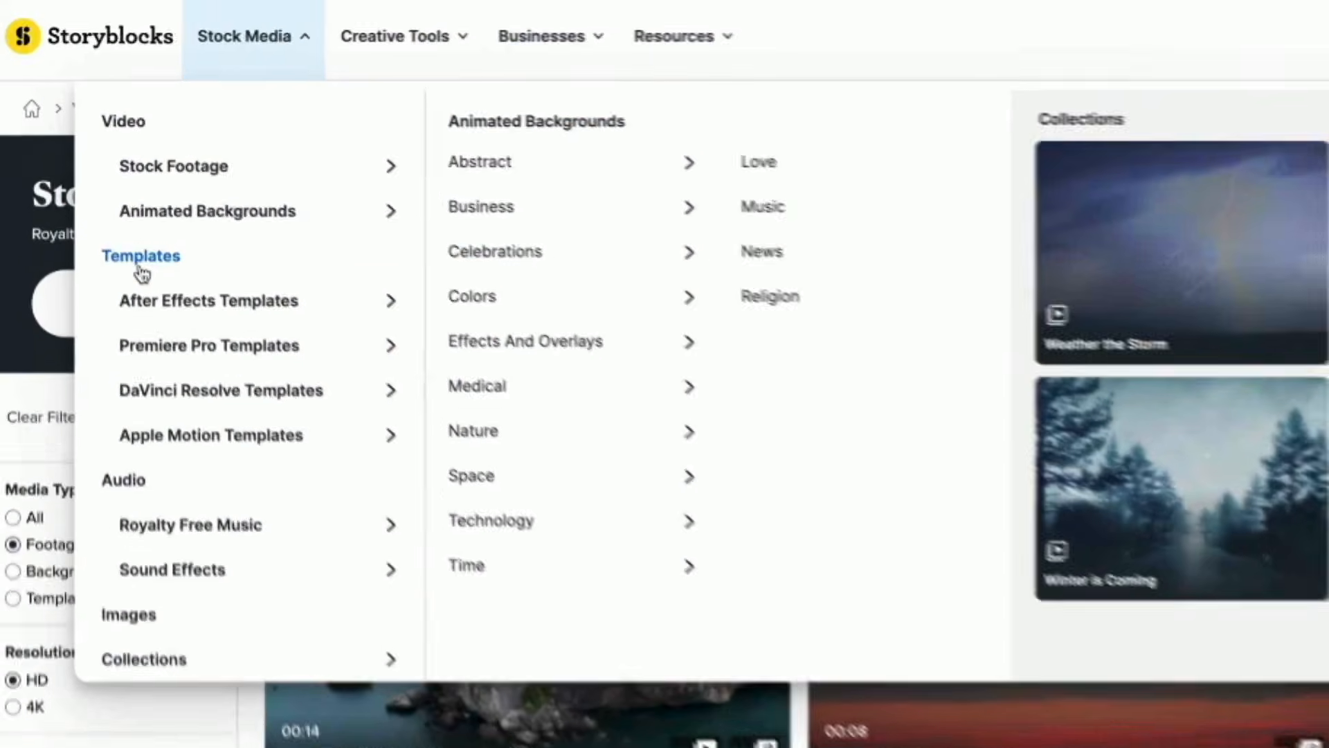
mouse_move(115, 393)
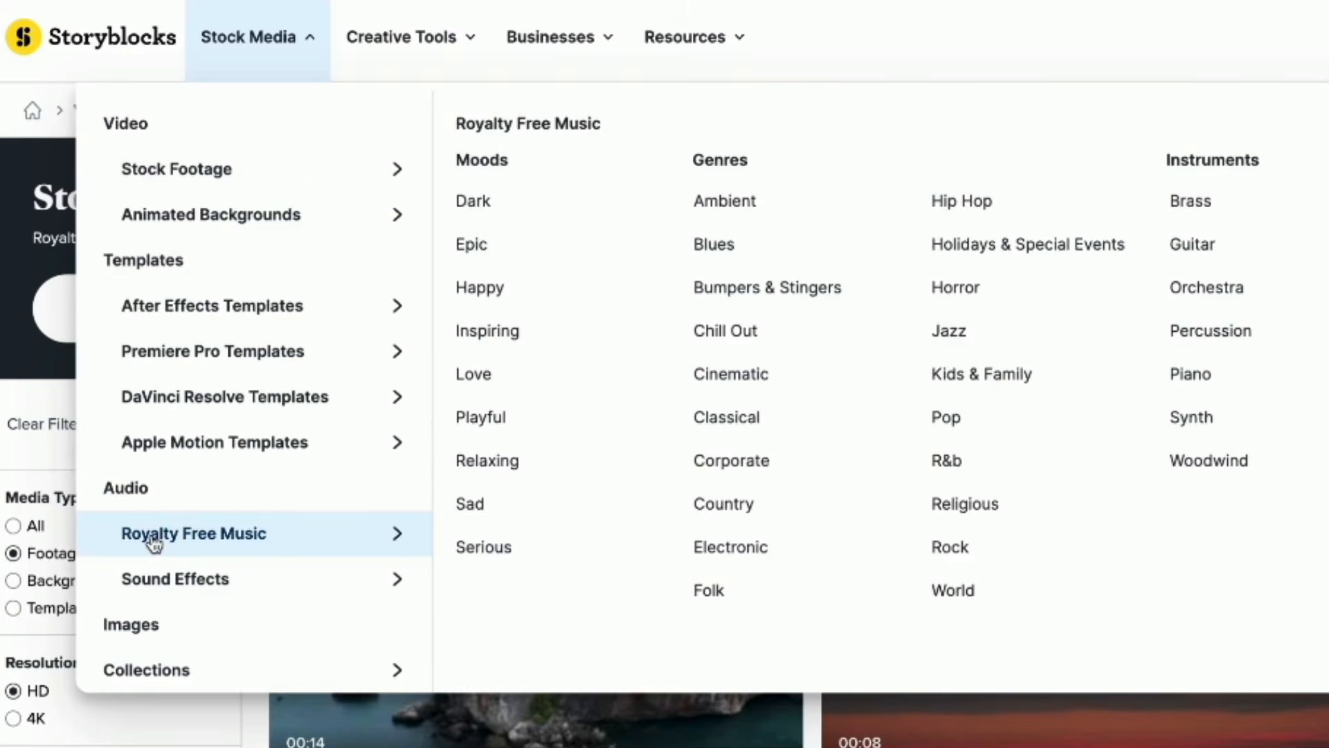
mouse_move(139, 579)
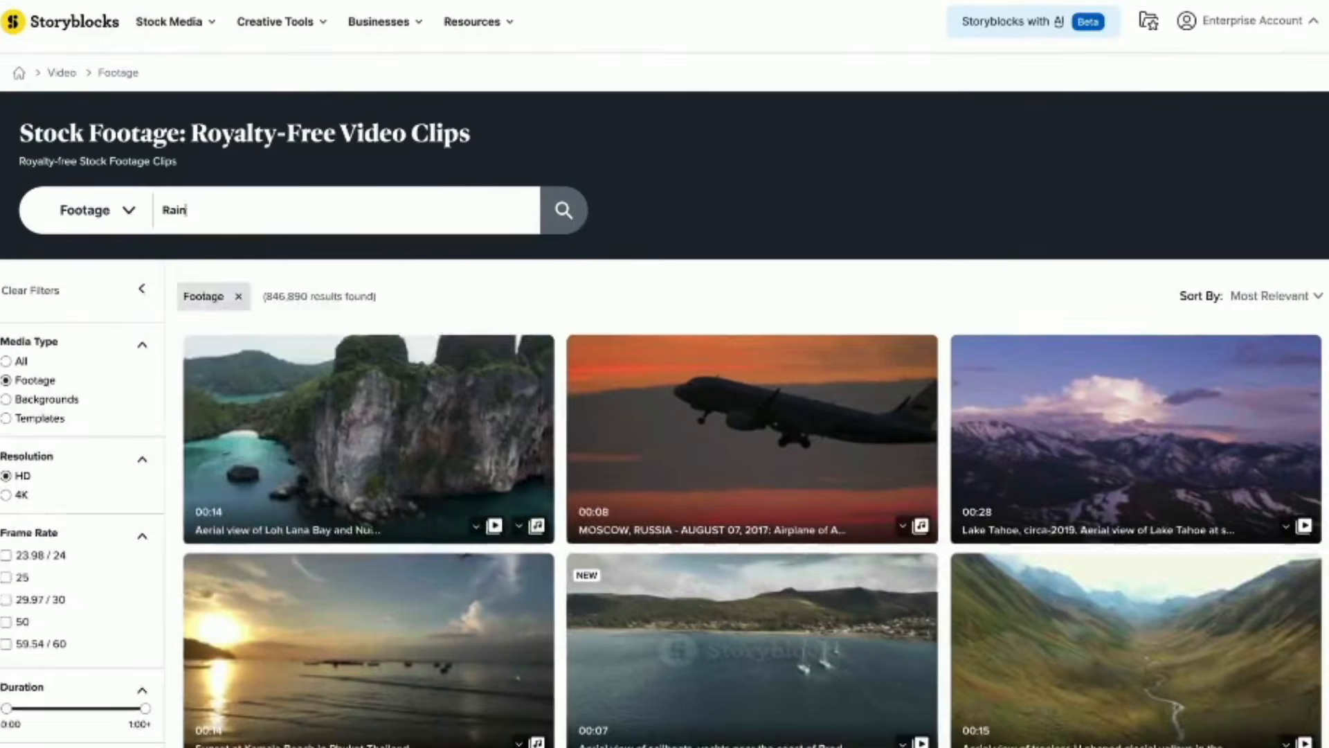
- Search the footage for "Rainforest", filtered to 4K resolution and a frame rate of 25, sorted by Most Relevant
type("forest")
key("Return")
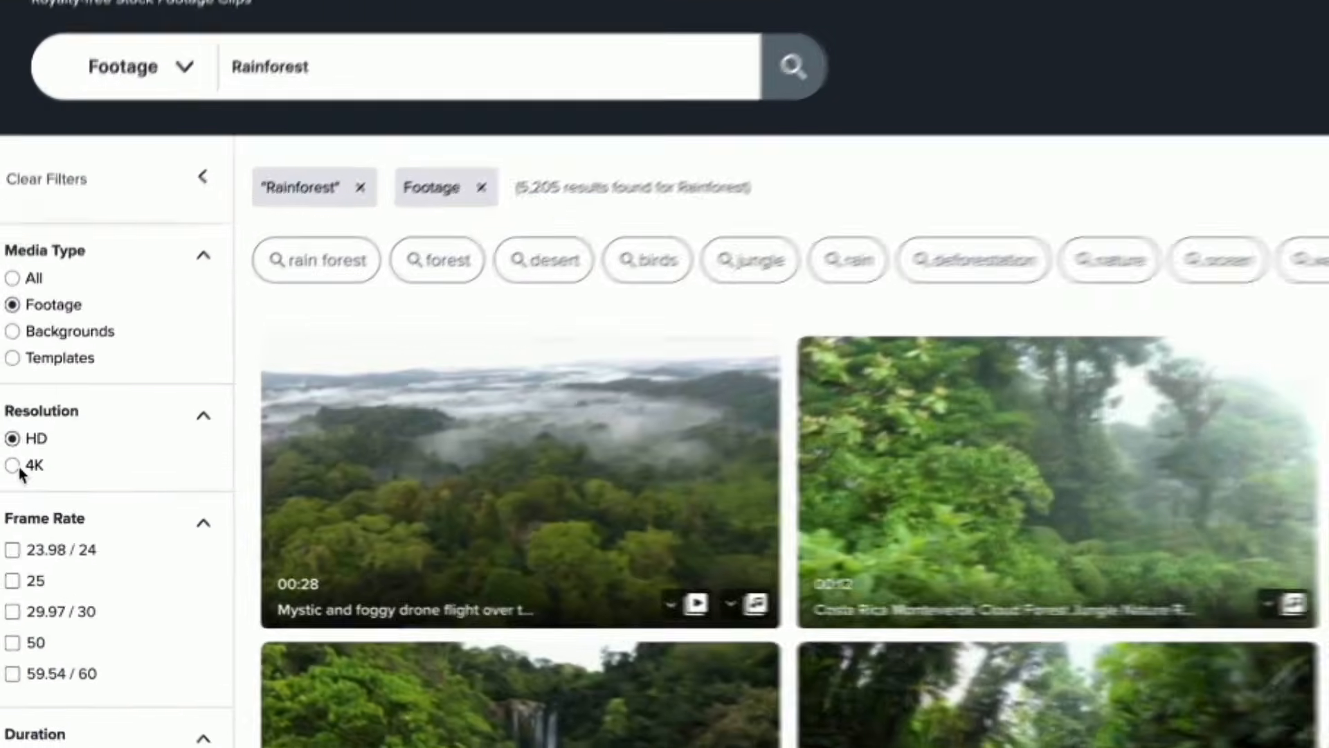
left_click(10, 496)
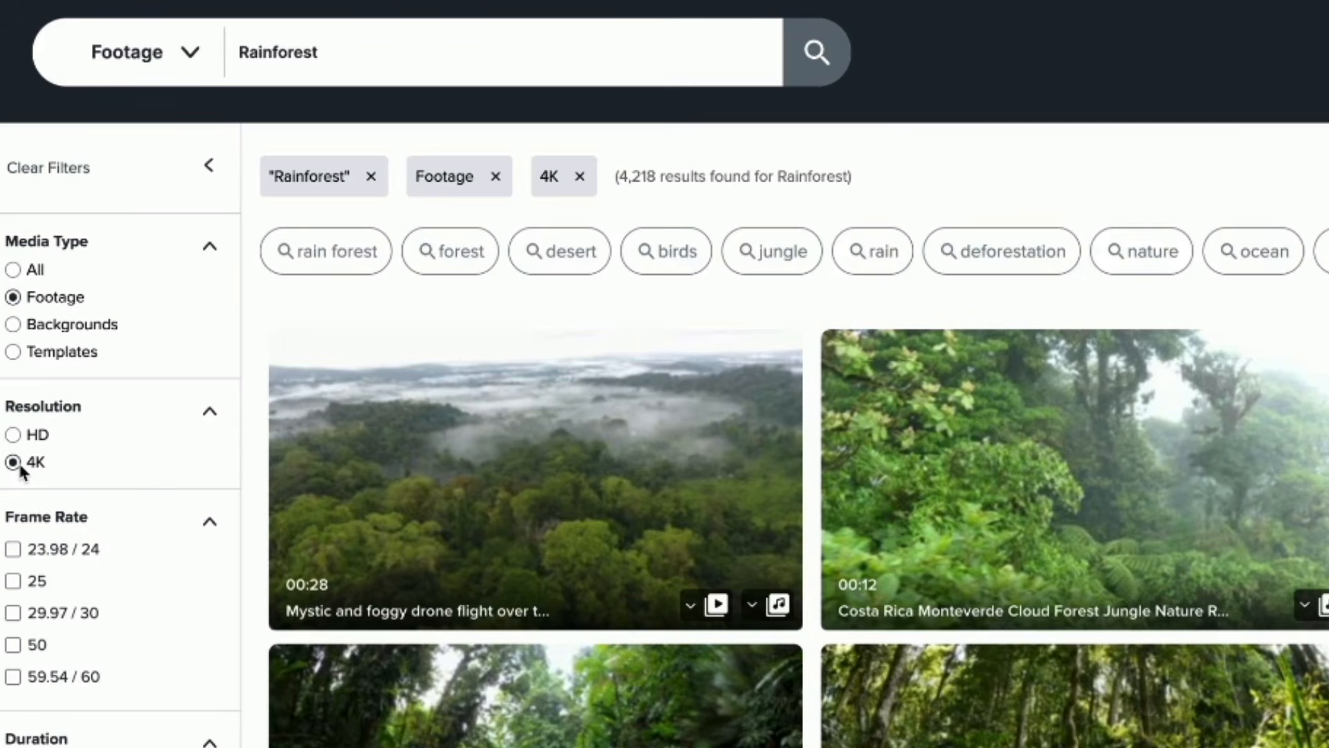
left_click(13, 581)
left_click(1319, 182)
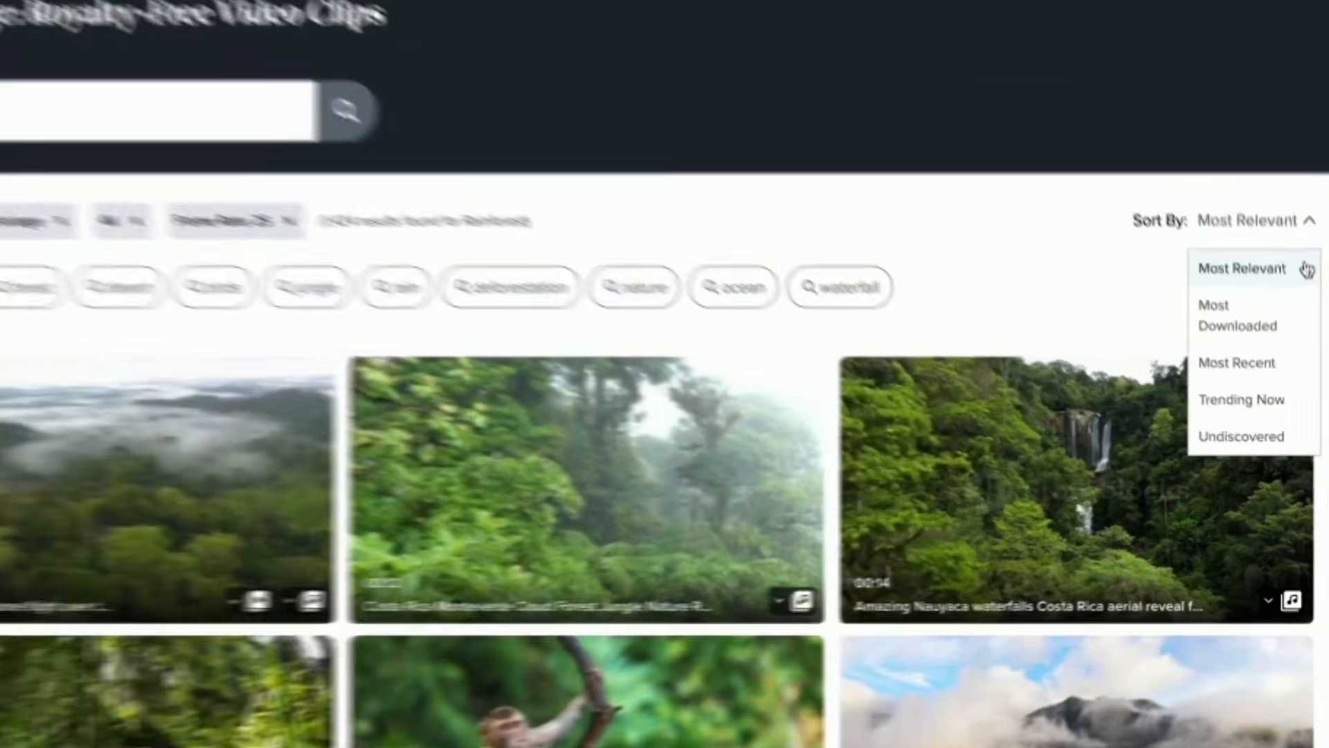
left_click(1307, 270)
scroll(1308, 333, "down", 4)
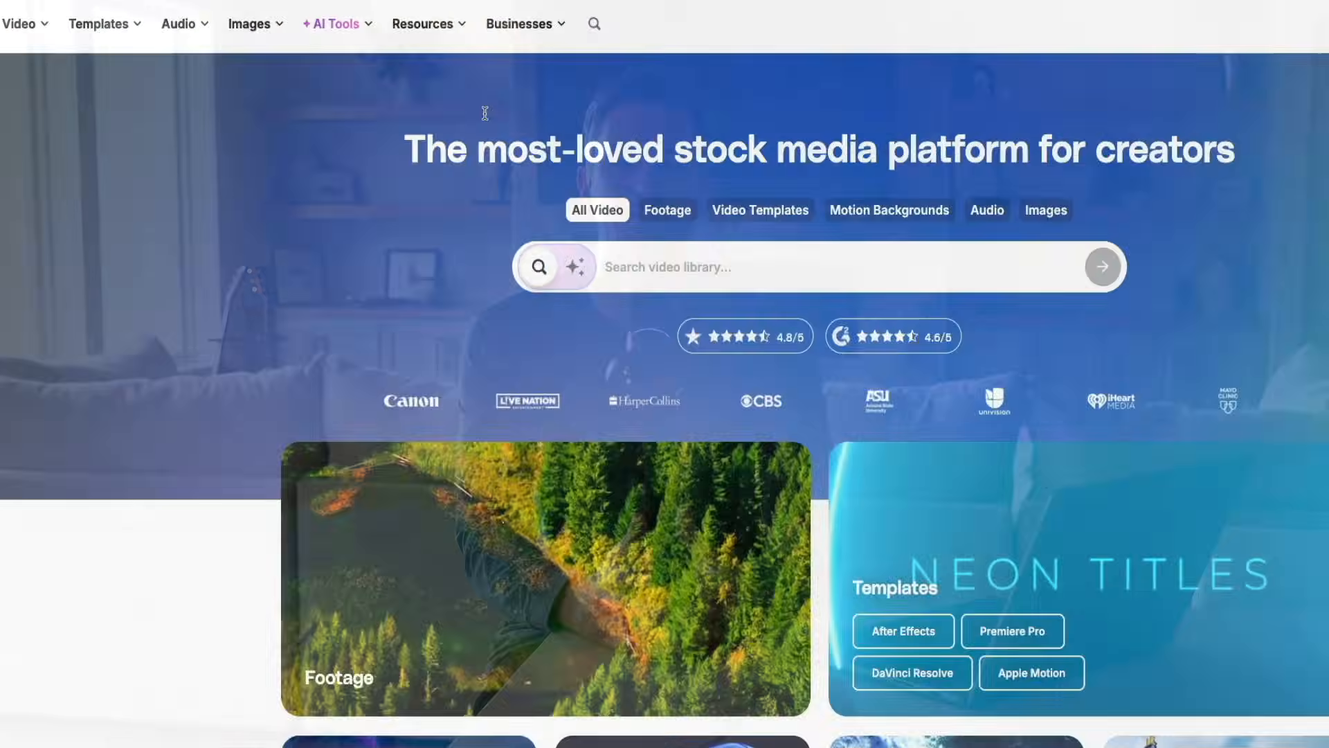
- Open the Storyblocks AI Tools page and review the AI Toolkit's voiceover and footage editing features
left_click(358, 28)
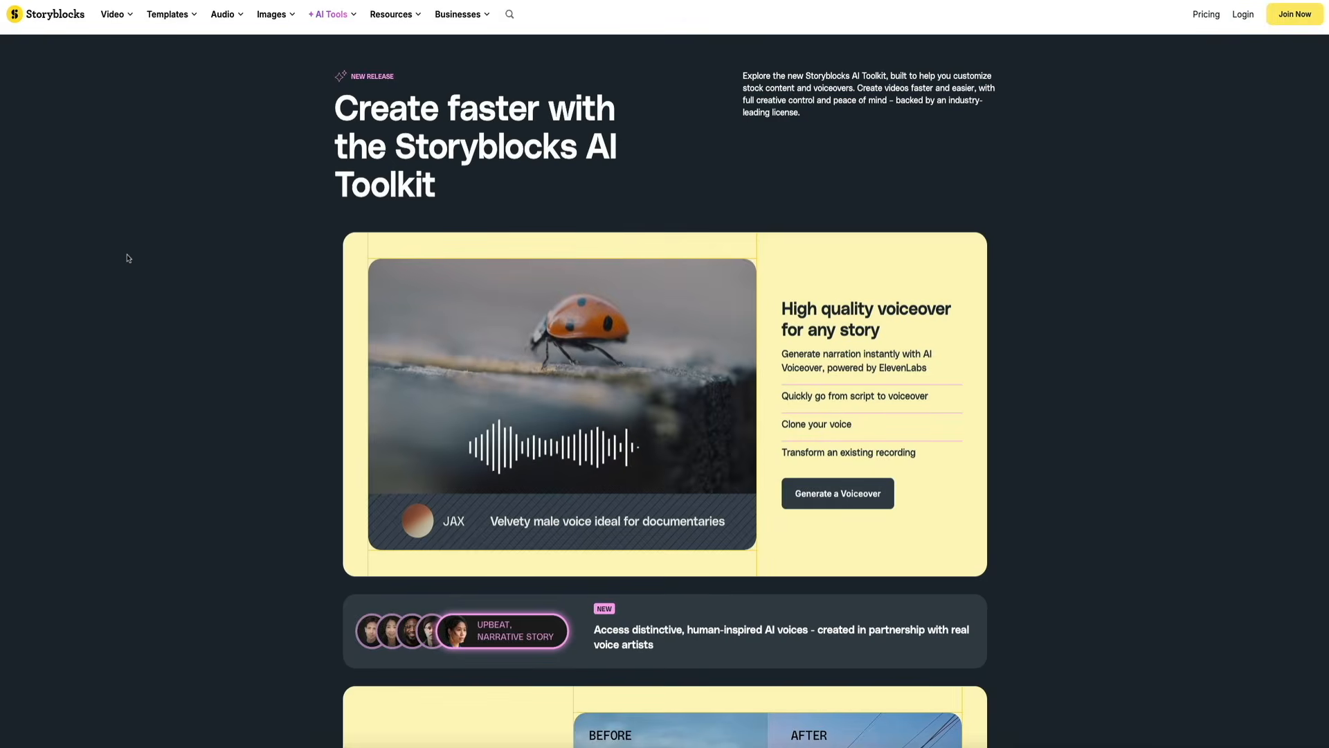
scroll(127, 258, "down", 3)
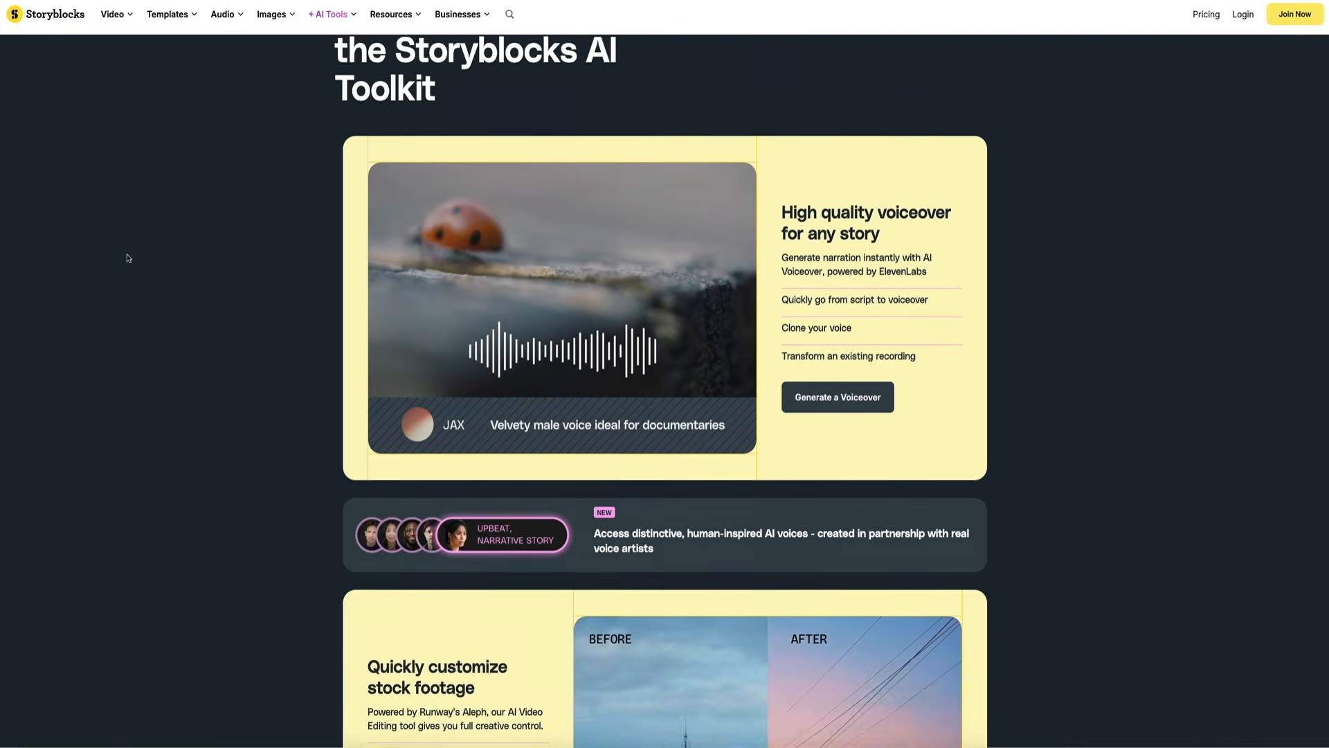
scroll(128, 259, "down", 2)
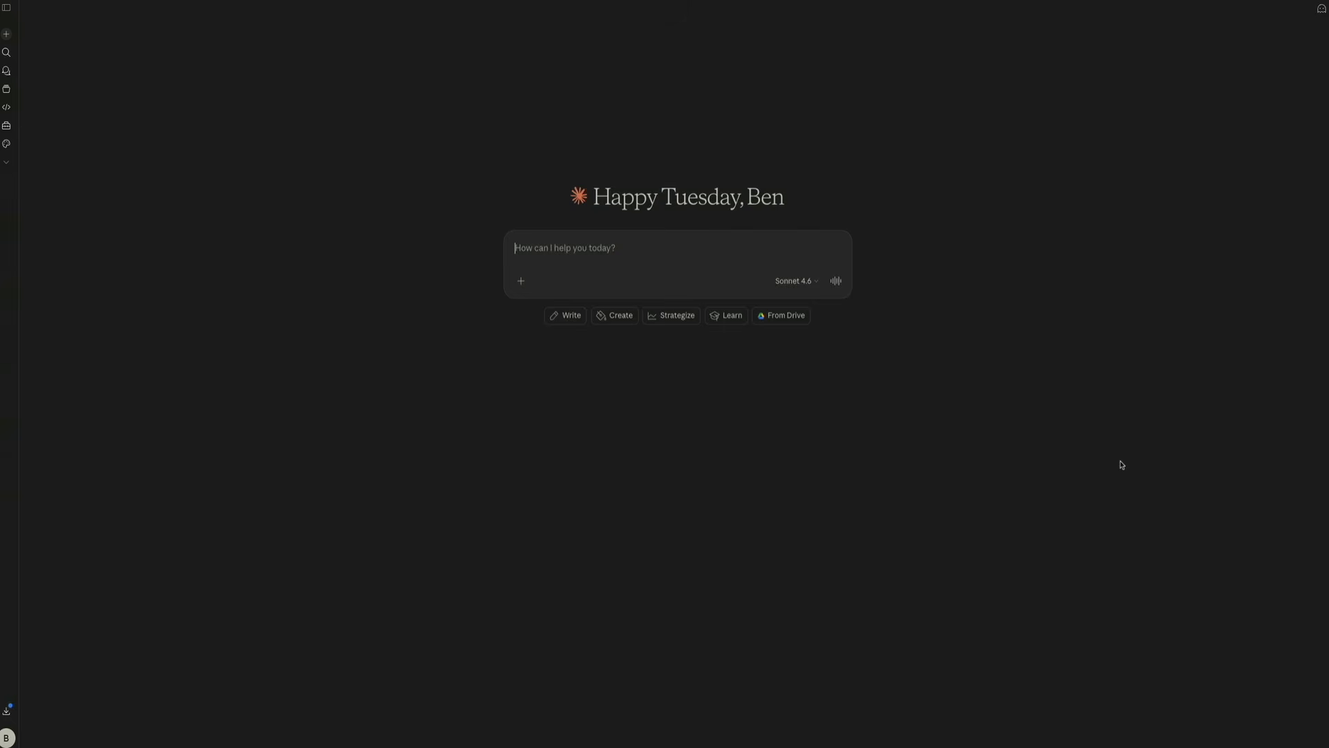
- Switch to Claude and request a self-contained HTML freelance rate calculator with a nav bar, dark purple three-slider sidebar and white results panel
type("Build me a freelance rate calculator as a single self-contained HTML file with no frameworks or external dependencies. The app should fill the entire browser window with no outer card, no page background, and no rounded wrapper — the layout stretches edge to edge and takes up the full viewport height. At the top, add a full-width navigation bar with a logo on the left and a few placeholder nav links plus a call-to-action button on the right. Below the nav, split the remaining screen into two full-height panels: a fixed-width left sidebar with a dark purple background containing three sliders for target annual income, hours worked per week, and weeks off per year, and a white right panel that displays the calculated hourly rate, day rate, and minimum project price, plus an income breakdown and a plain-language summary sentence at the bottom. All values should update in real time as the sliders move, and the overall design should look clean, modern, and polished. The layout should be full responsive. Please create a proper standalone .html file I can save and open in any browser.")
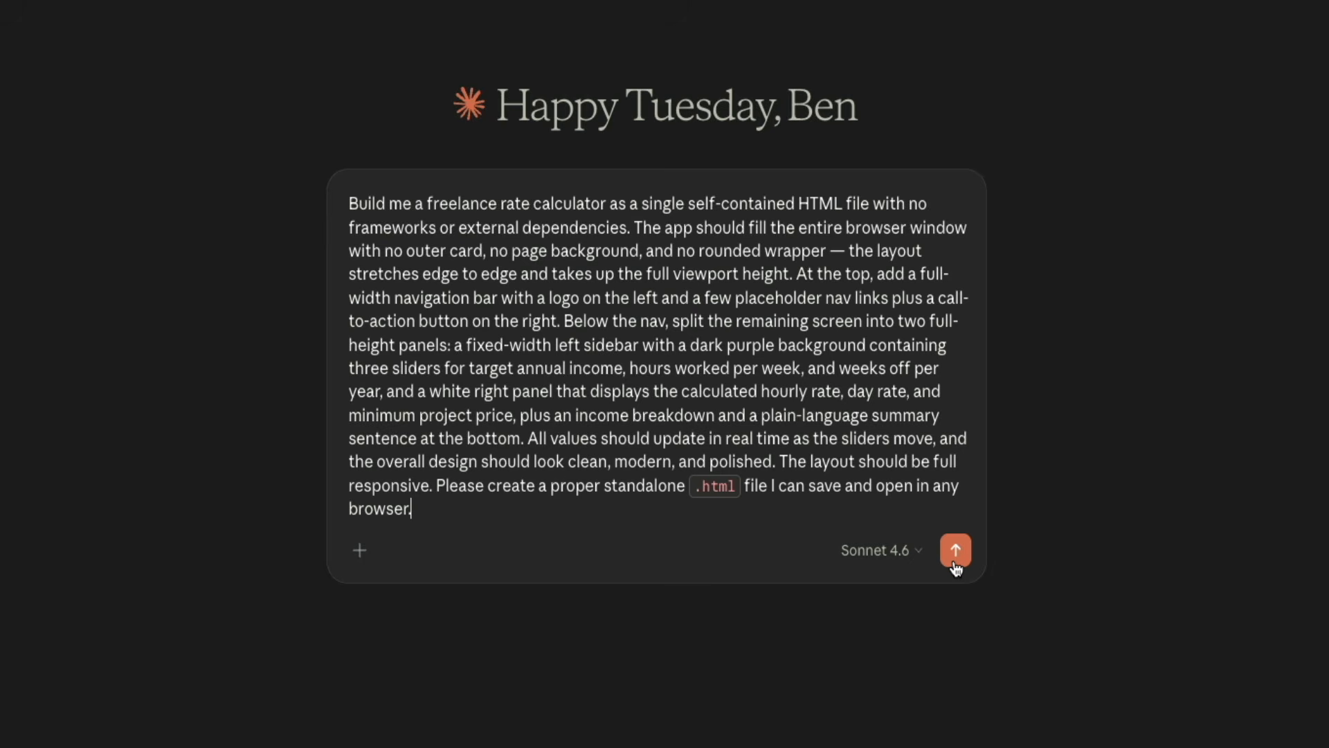
left_click(956, 554)
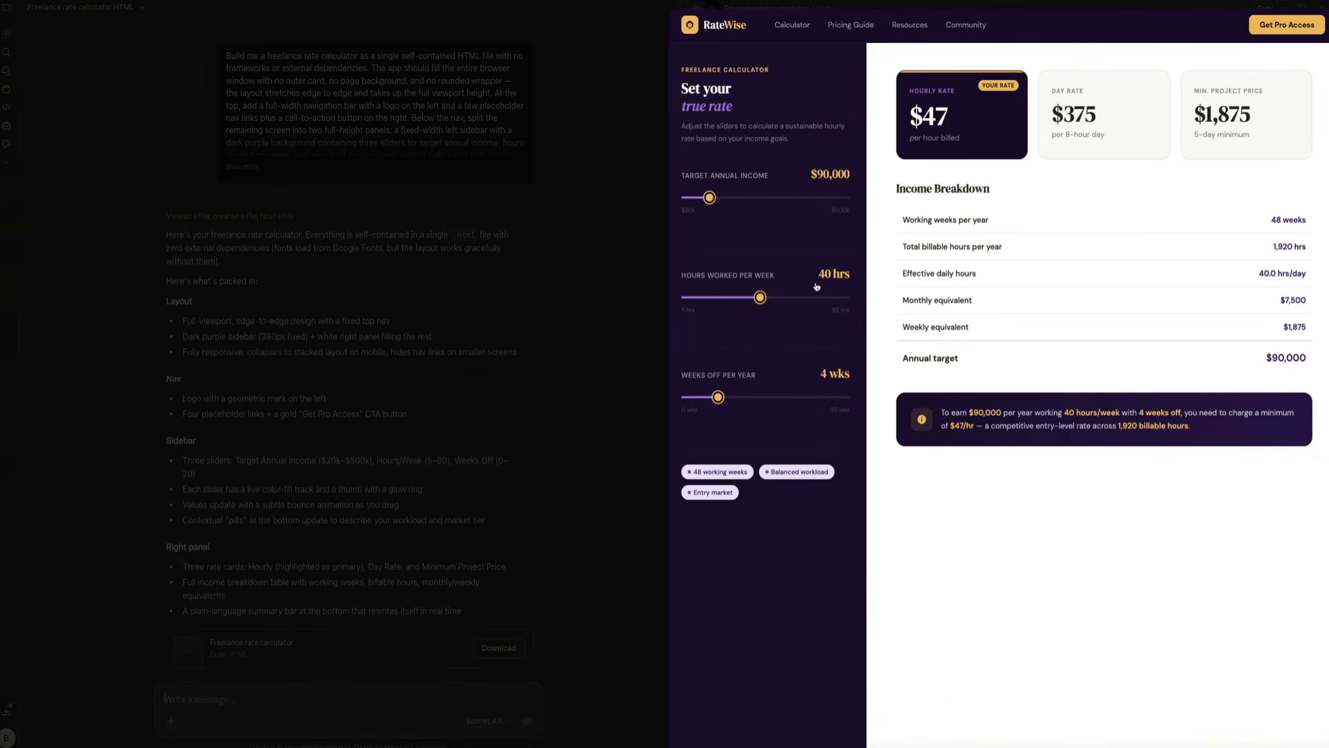
- Try out the Target Annual Income and Hours Worked Per Week sliders in the calculator preview
mouse_move(709, 197)
left_mouse_down()
mouse_move(745, 198)
mouse_move(731, 197)
left_mouse_up()
left_click_drag(761, 297, 736, 297)
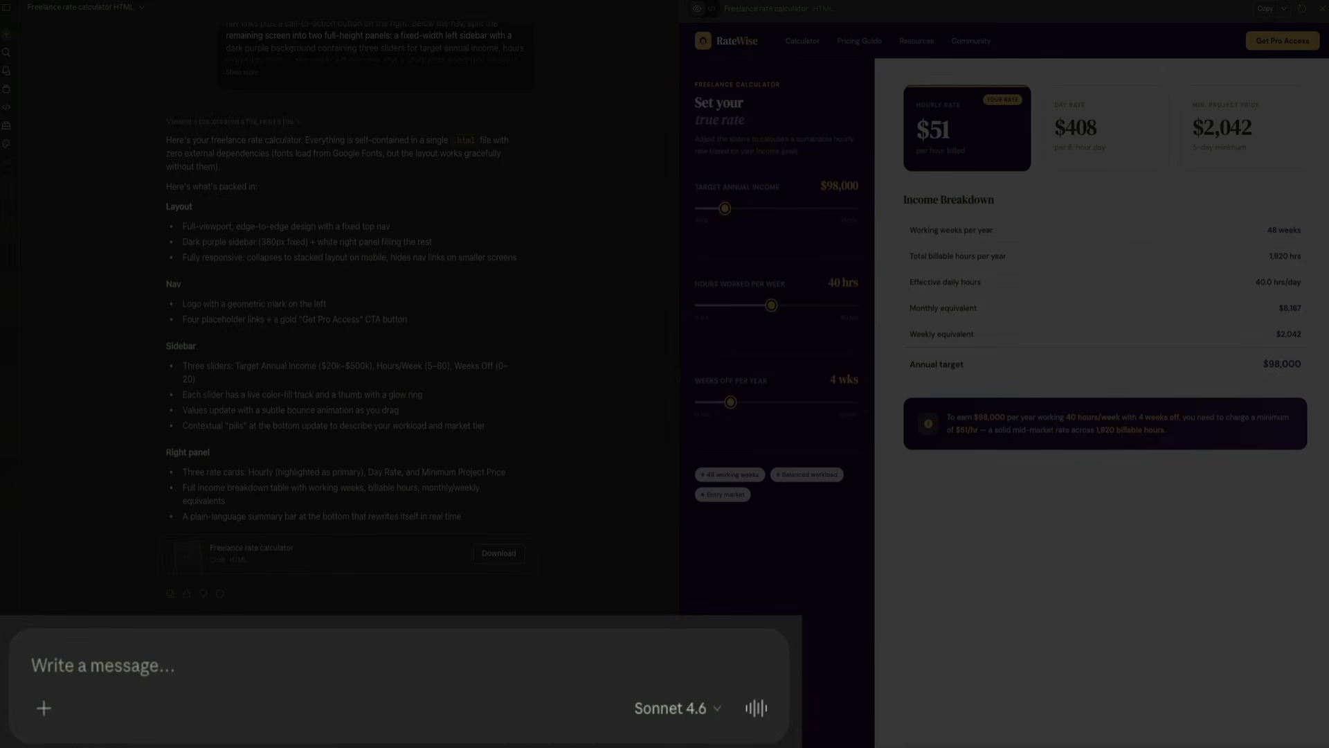
- Send the follow-up request "Add a light and dark toggle switch." for the calculator
left_click(48, 676)
type("Add a light and dark toggl")
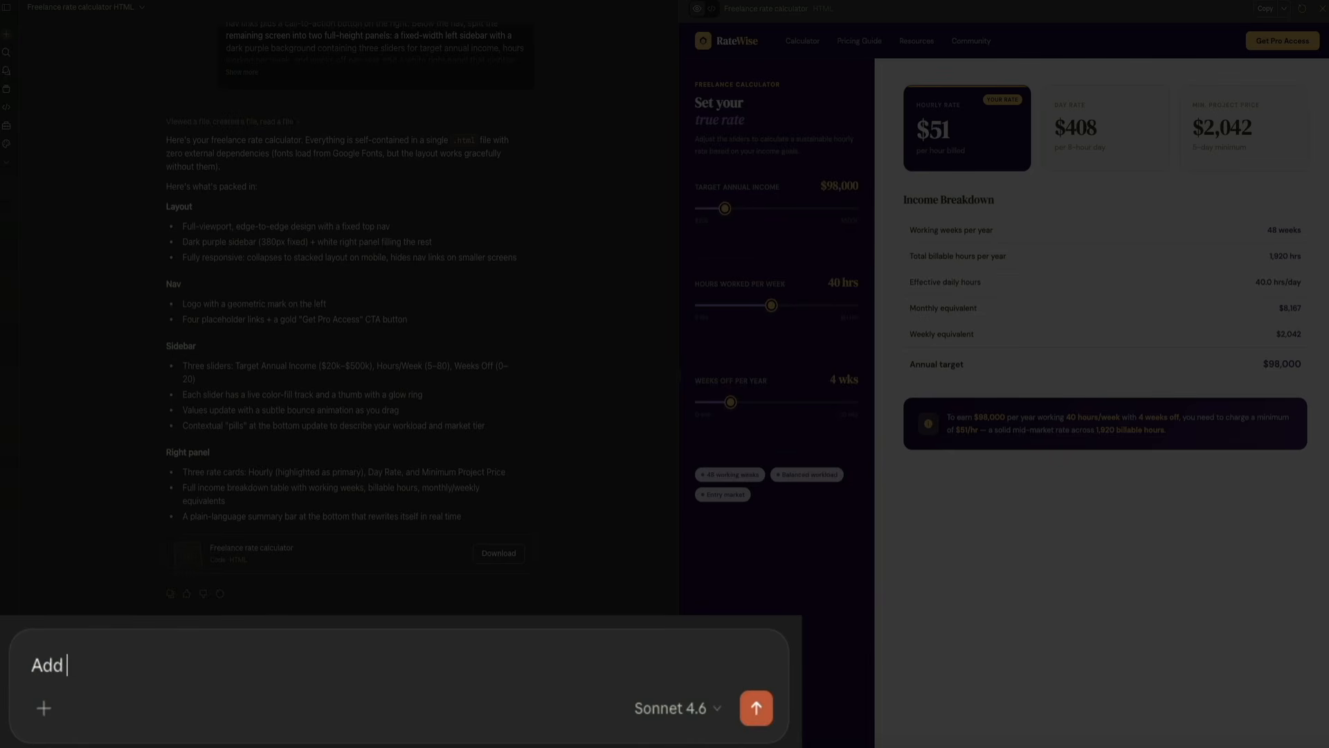
type("e switch.")
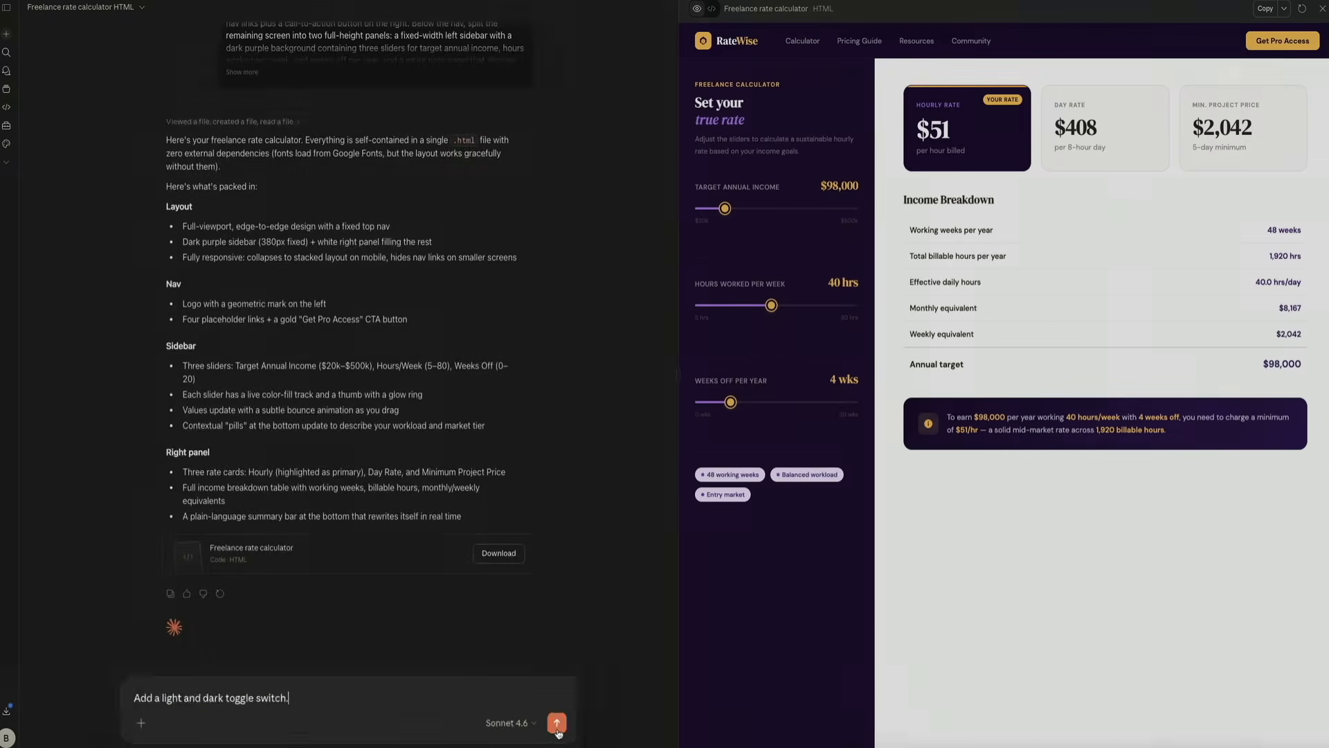
left_click(756, 708)
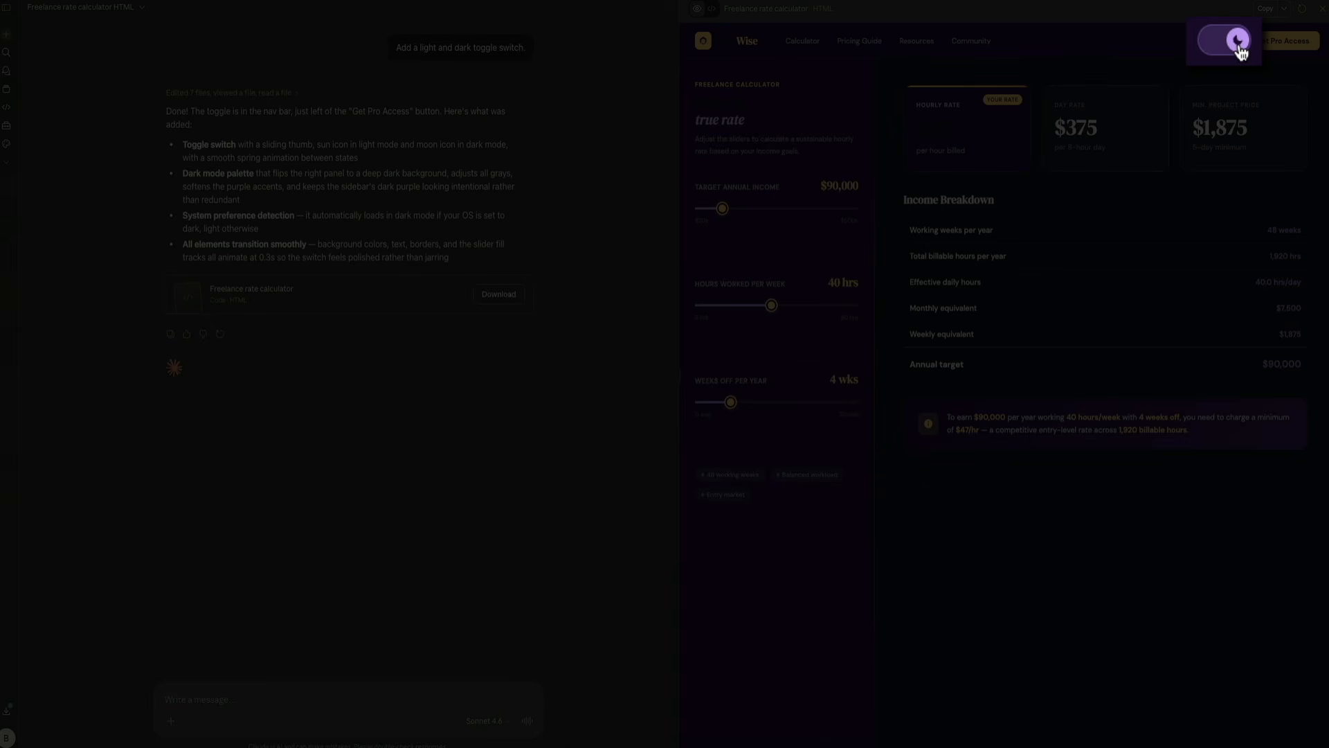
- Test the light/dark toggle in the calculator preview by switching between both themes, finishing in dark mode
left_click(1232, 44)
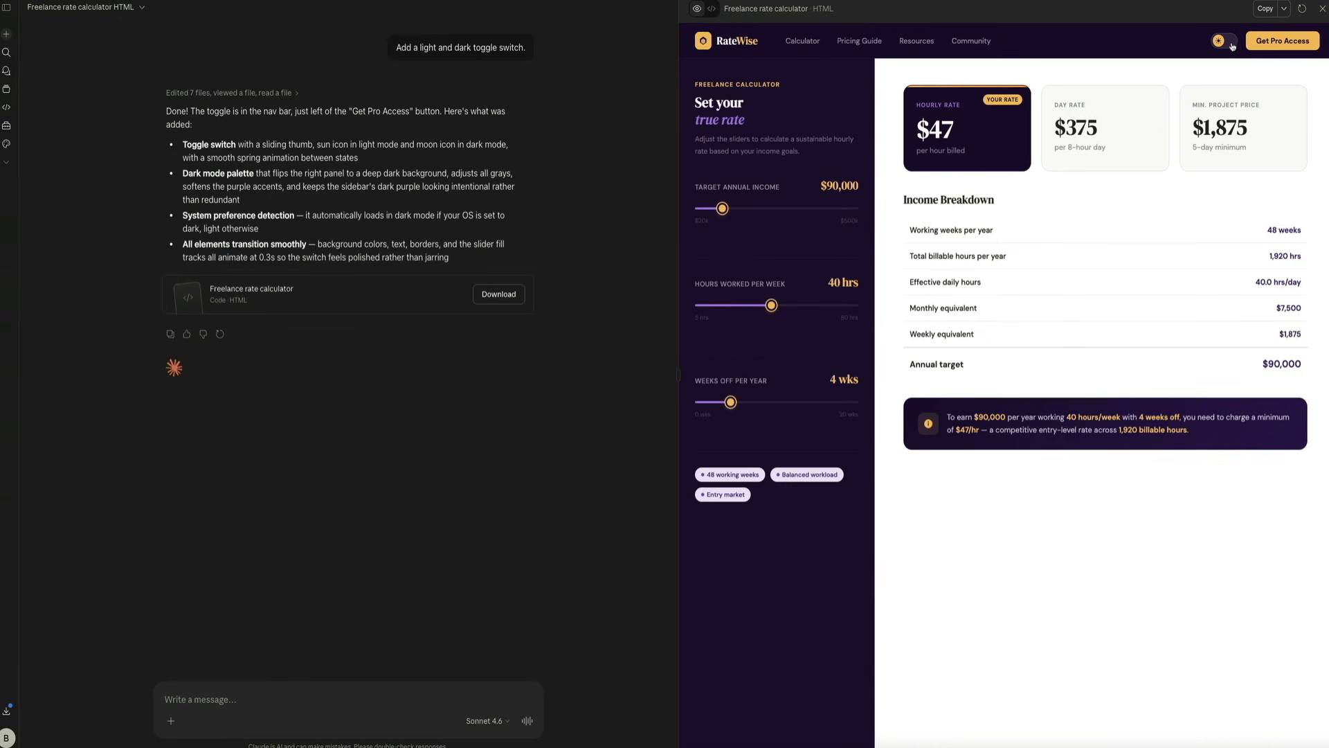
left_click(1222, 43)
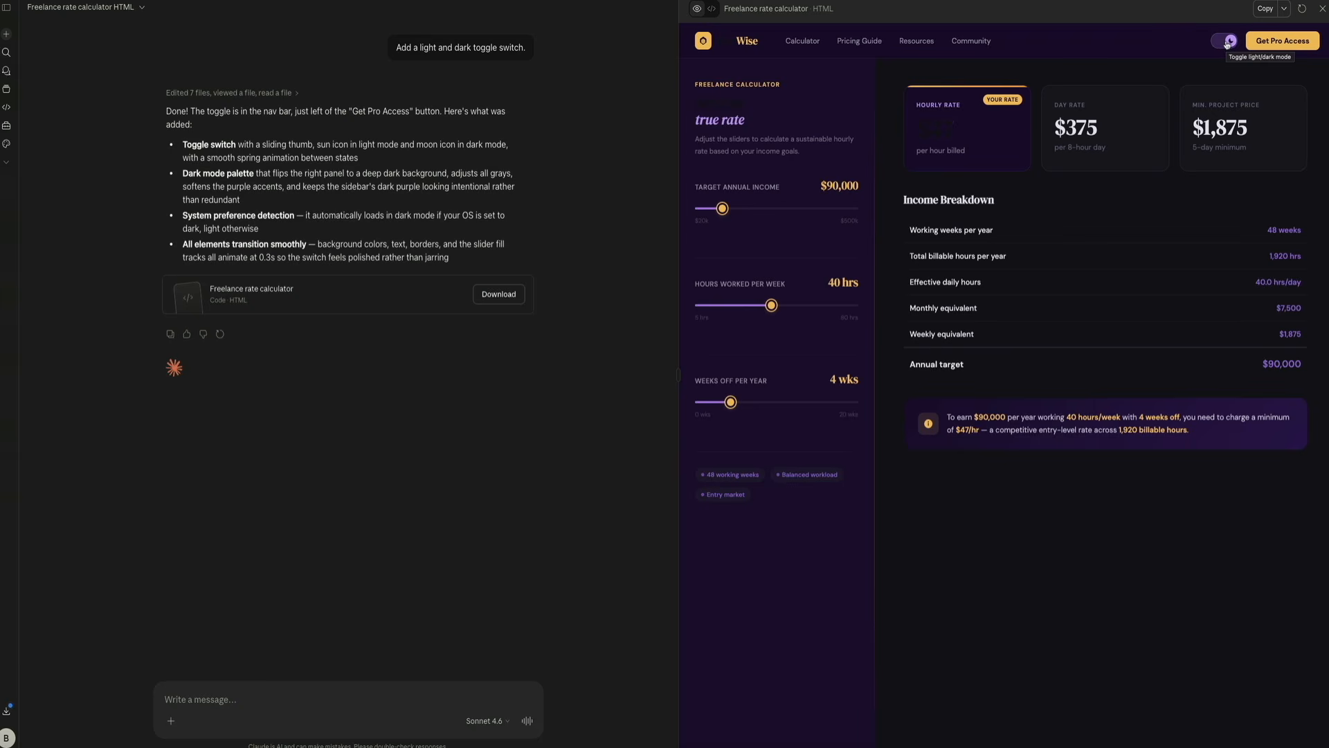
left_click(1227, 43)
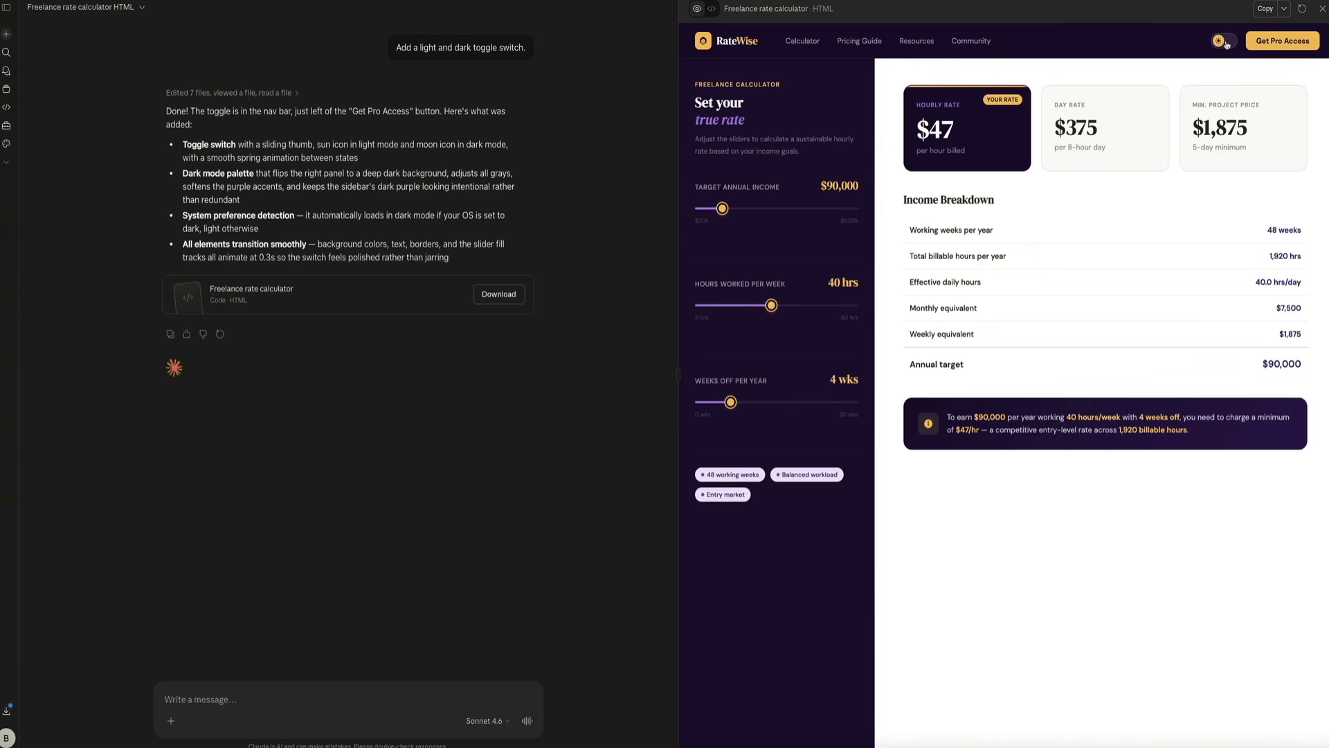
left_click(1227, 43)
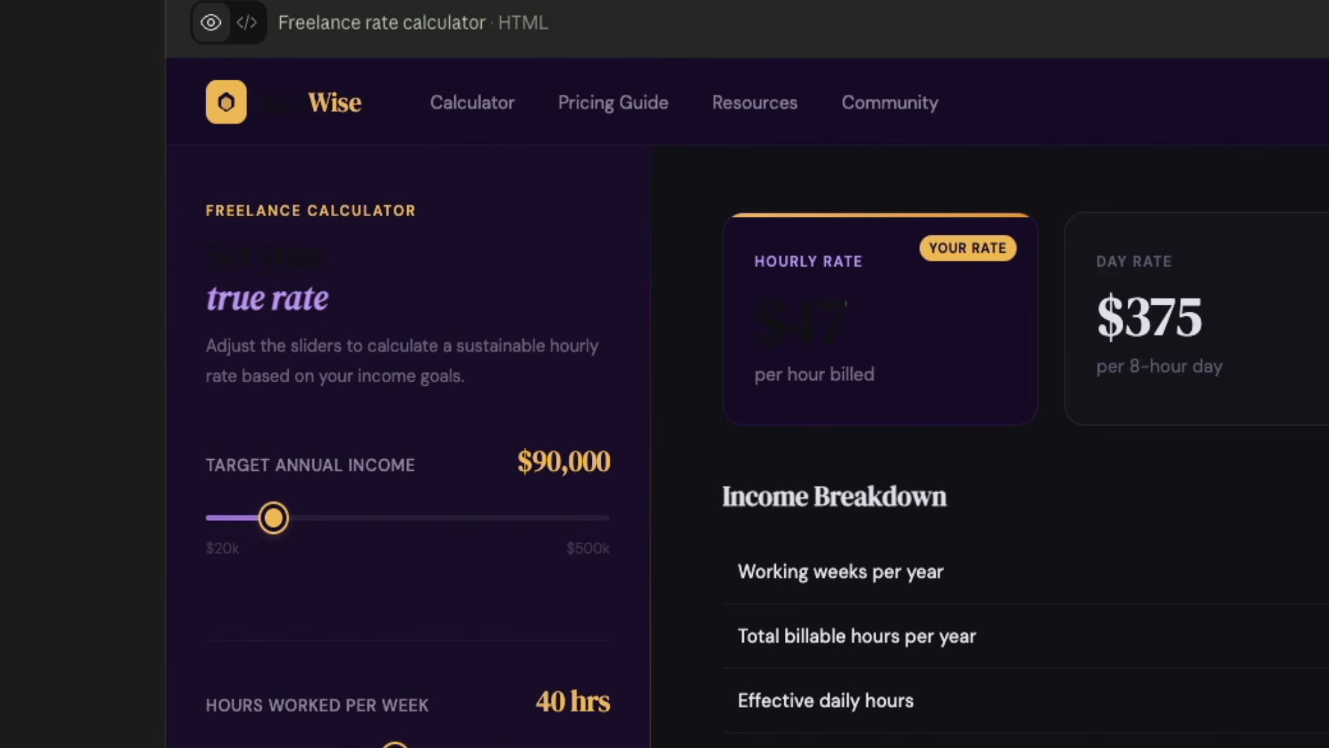
- Screenshot the sidebar heading and hourly rate card, and draft a message asking to lighten the black "Set your" and "monthly rate" text in dark mode
left_click_drag(181, 166, 1058, 484)
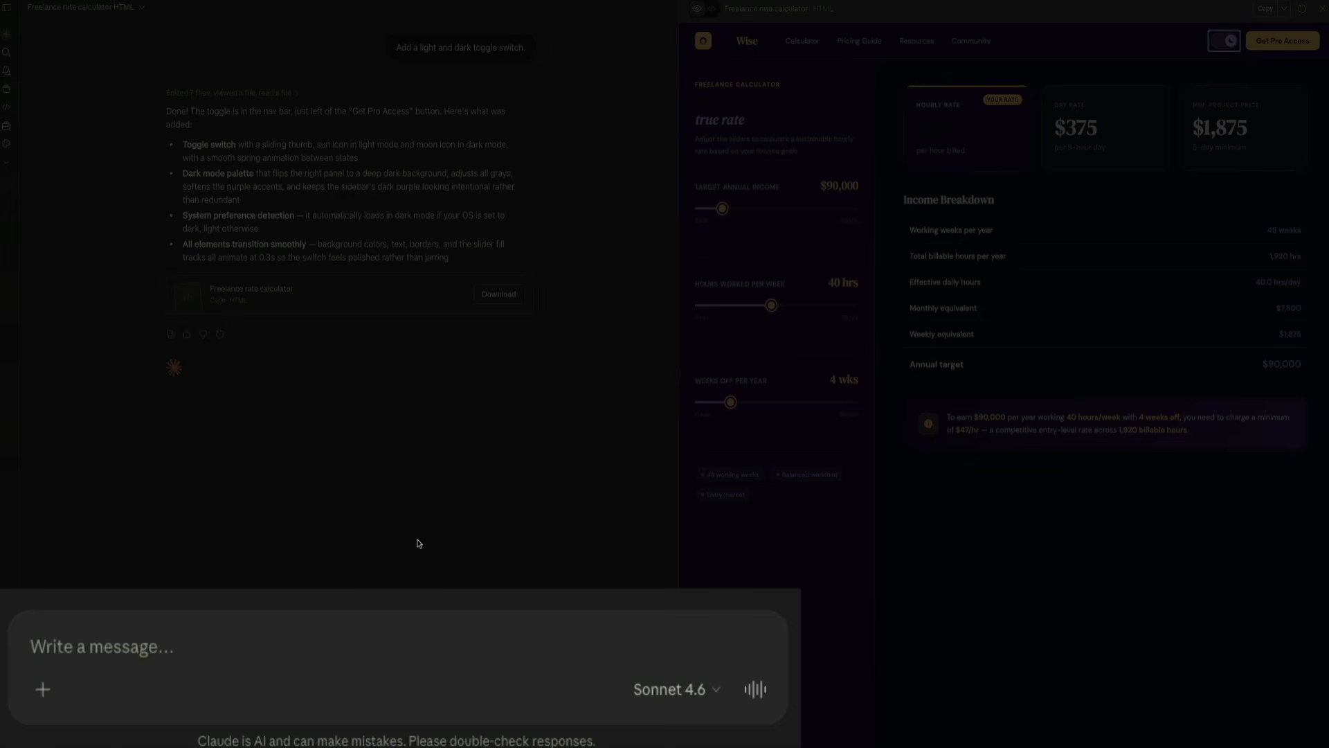
left_click(136, 681)
type("When f")
type("lipping to dark mode,")
type(" the \"Set your")
type("\" text and the ")
type("\"monthly rate\"")
type(" numb")
type("Please see the attached screens")
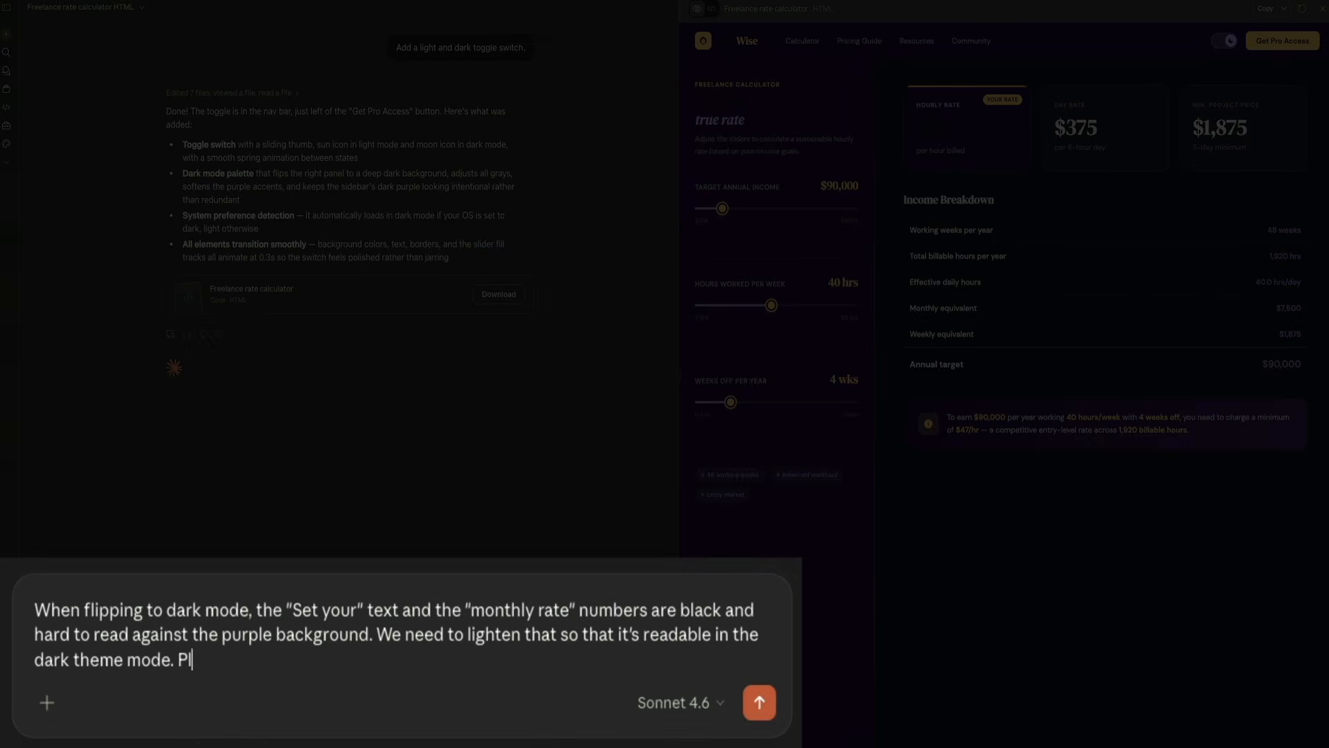
type("hot.")
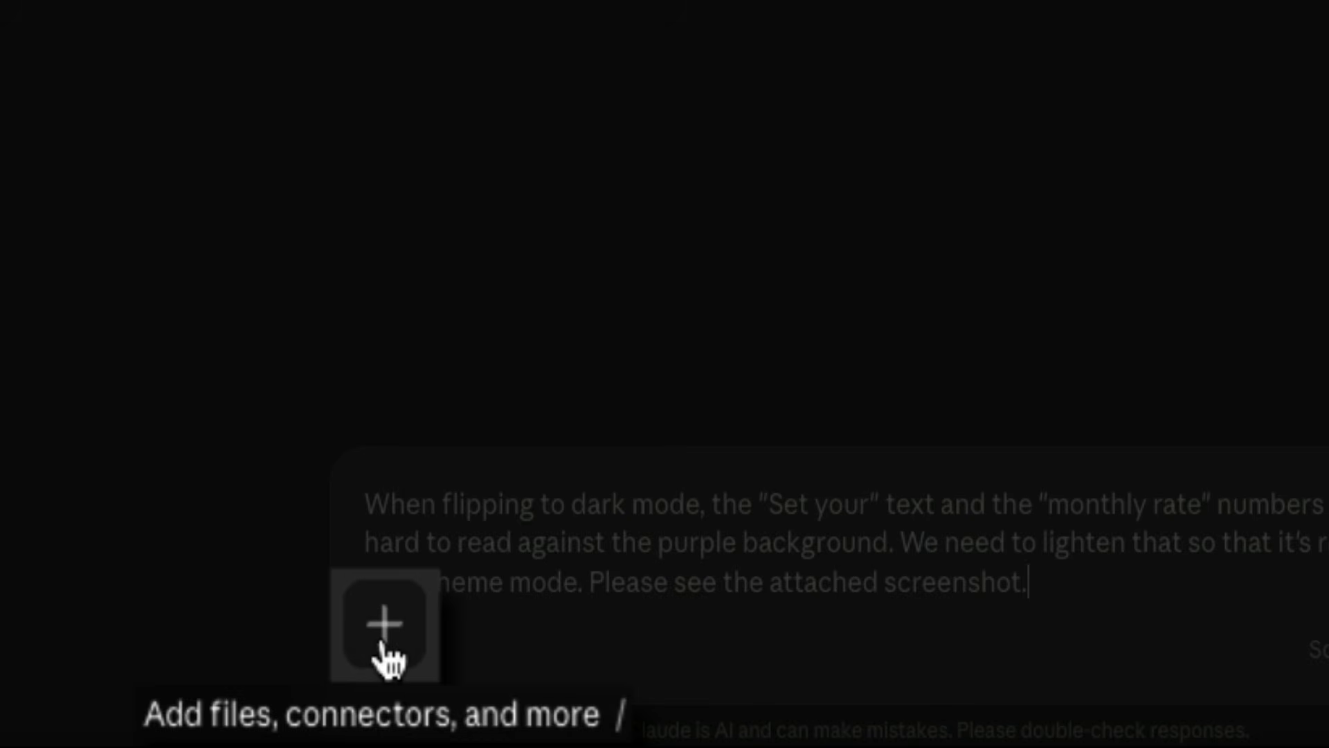
- Attach the Desktop image "Screenshot 2026-05-19 at 12.08.03 PM" to the drafted message and send it
left_click(385, 665)
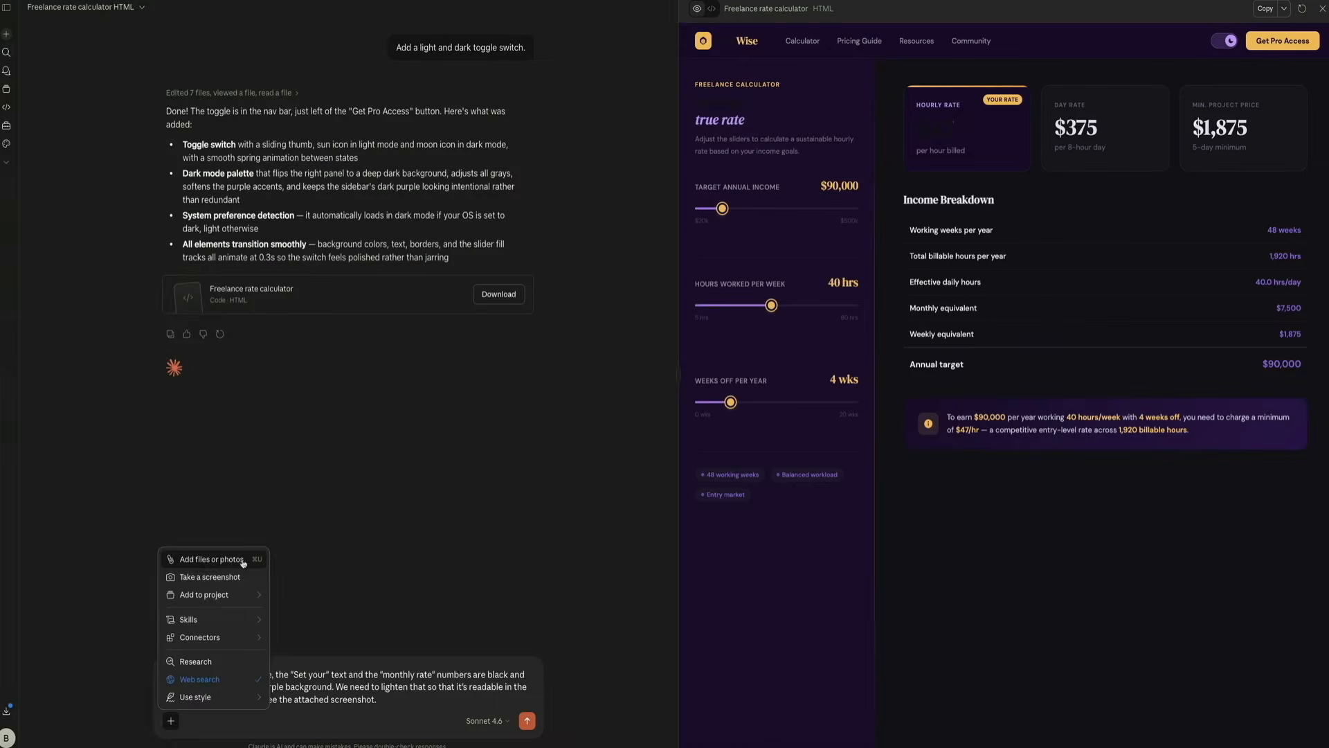
left_click(654, 163)
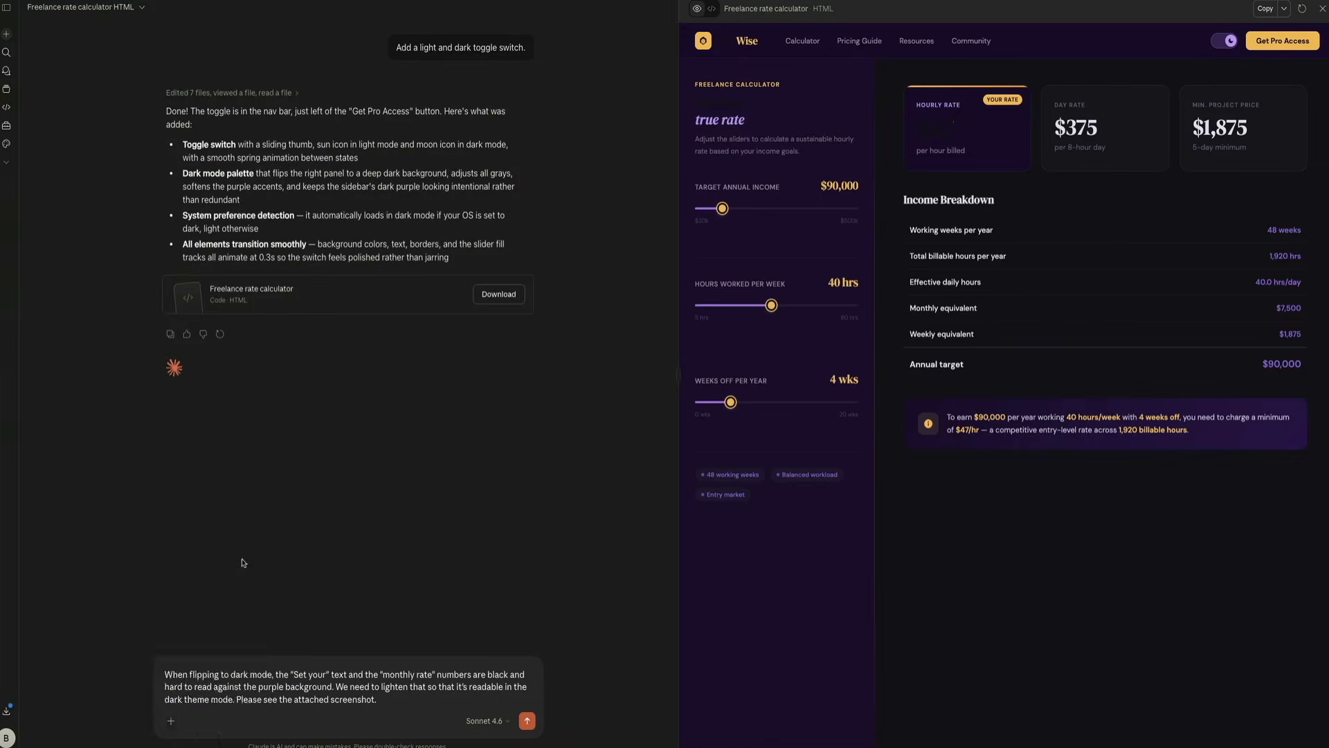
left_click(520, 281)
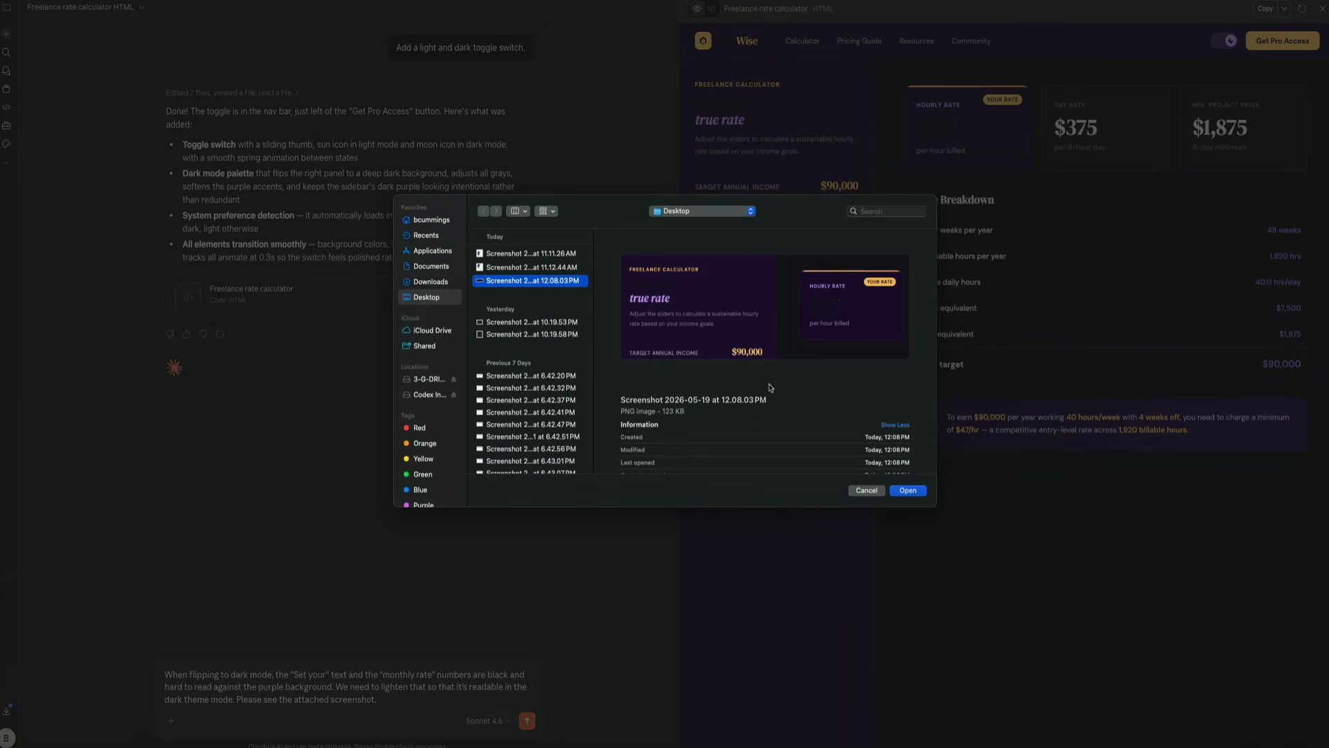
left_click(911, 490)
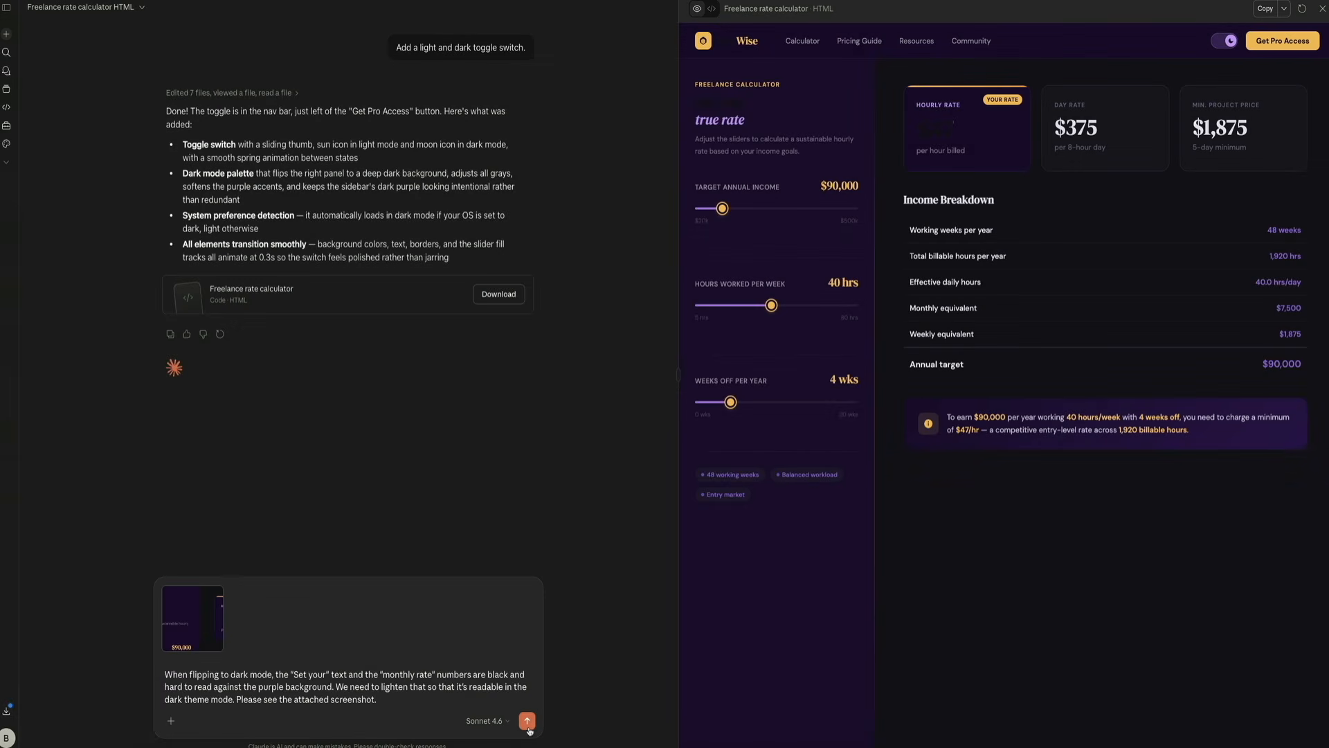
left_click(527, 722)
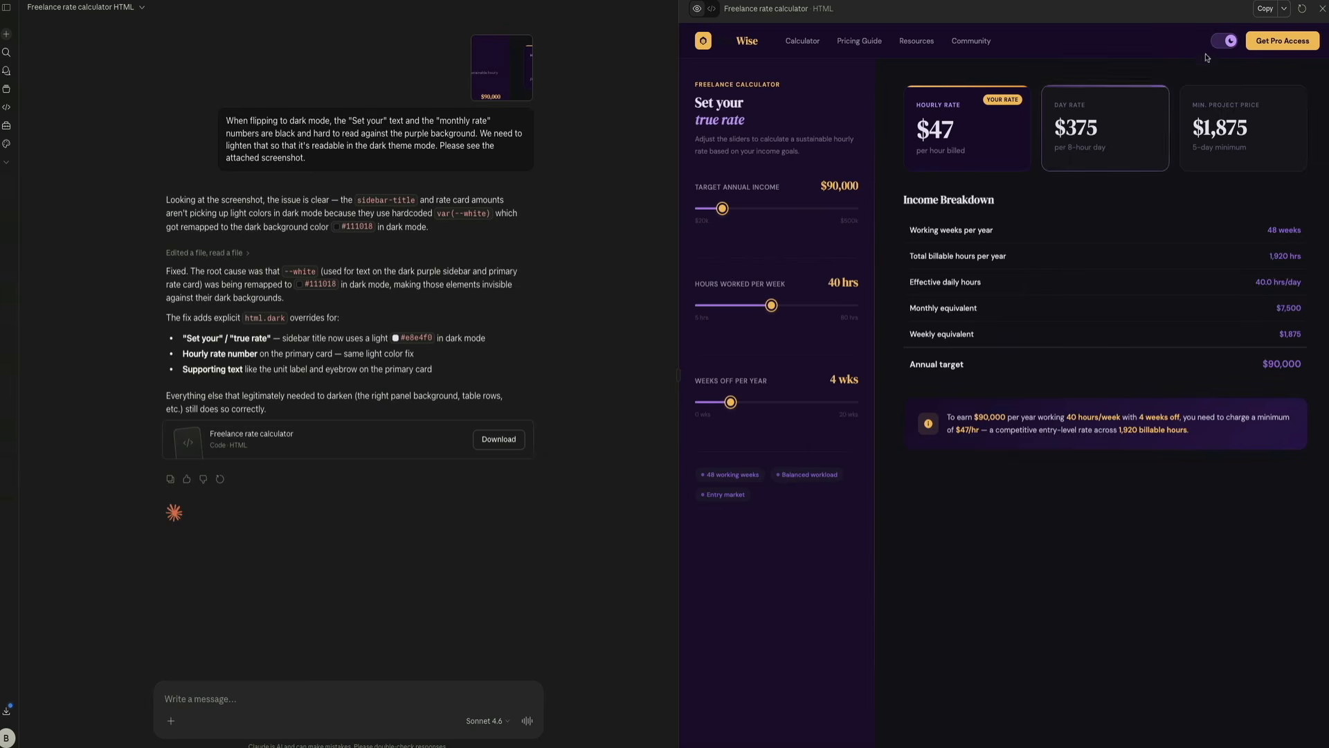
- Check the revised calculator's text in both the light and dark themes, ending in dark mode
left_click(1227, 45)
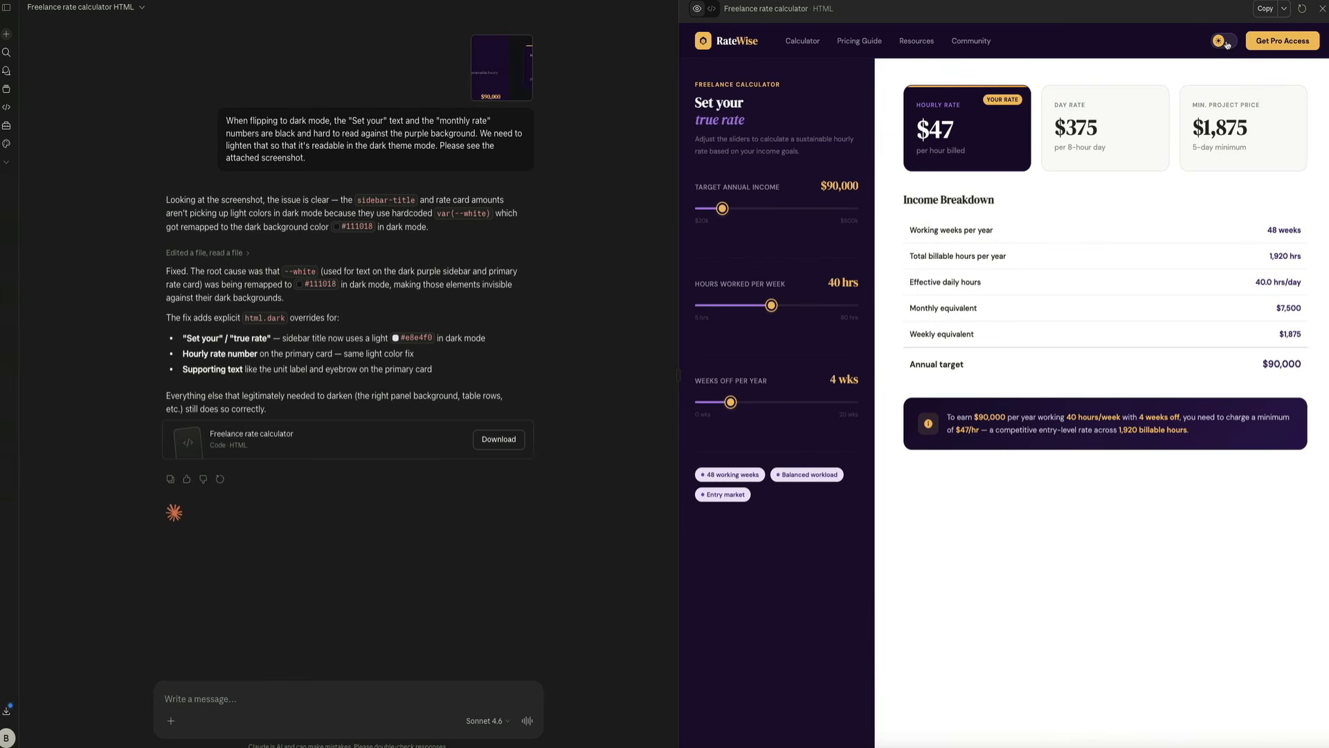
left_click(1226, 41)
left_click(1228, 43)
left_click(1227, 43)
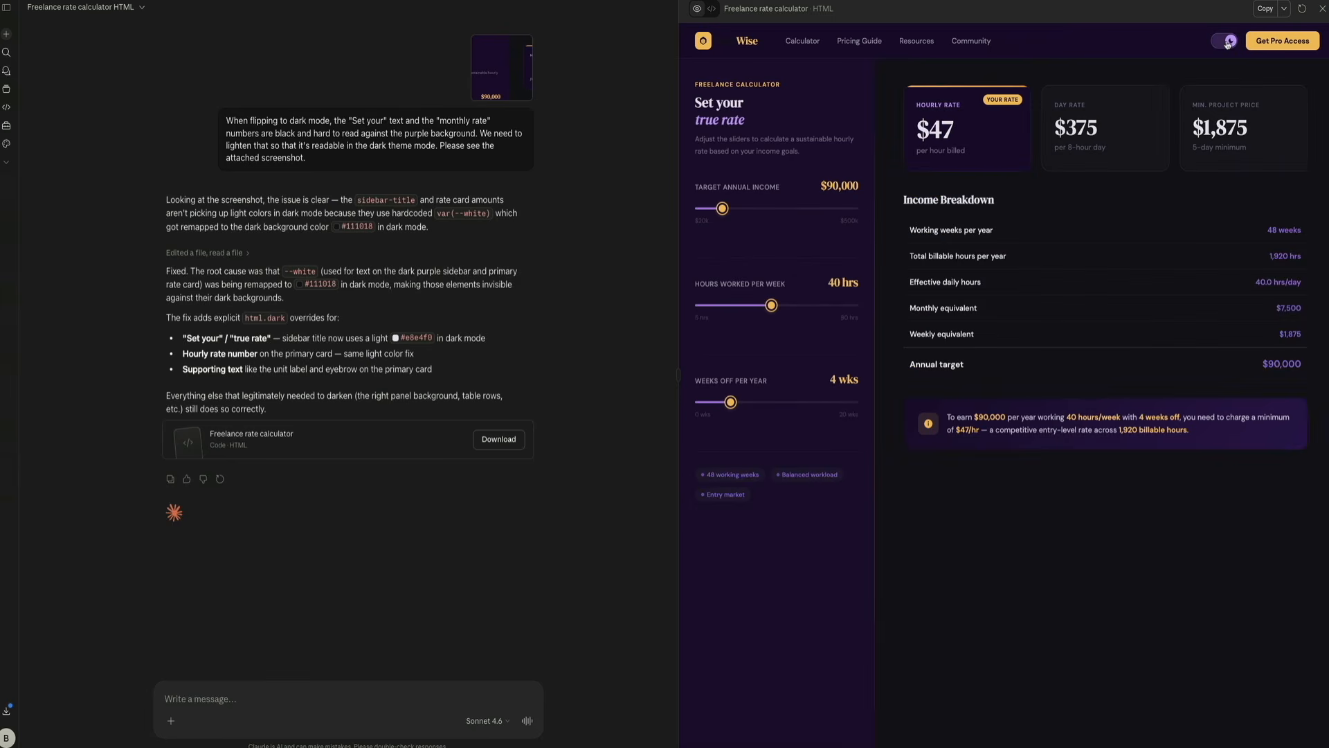
- Screenshot the nav logo in dark mode and draft the message 'The word "Rate" needs to be lightened in the nav too.'
left_click(1227, 43)
left_click(1228, 43)
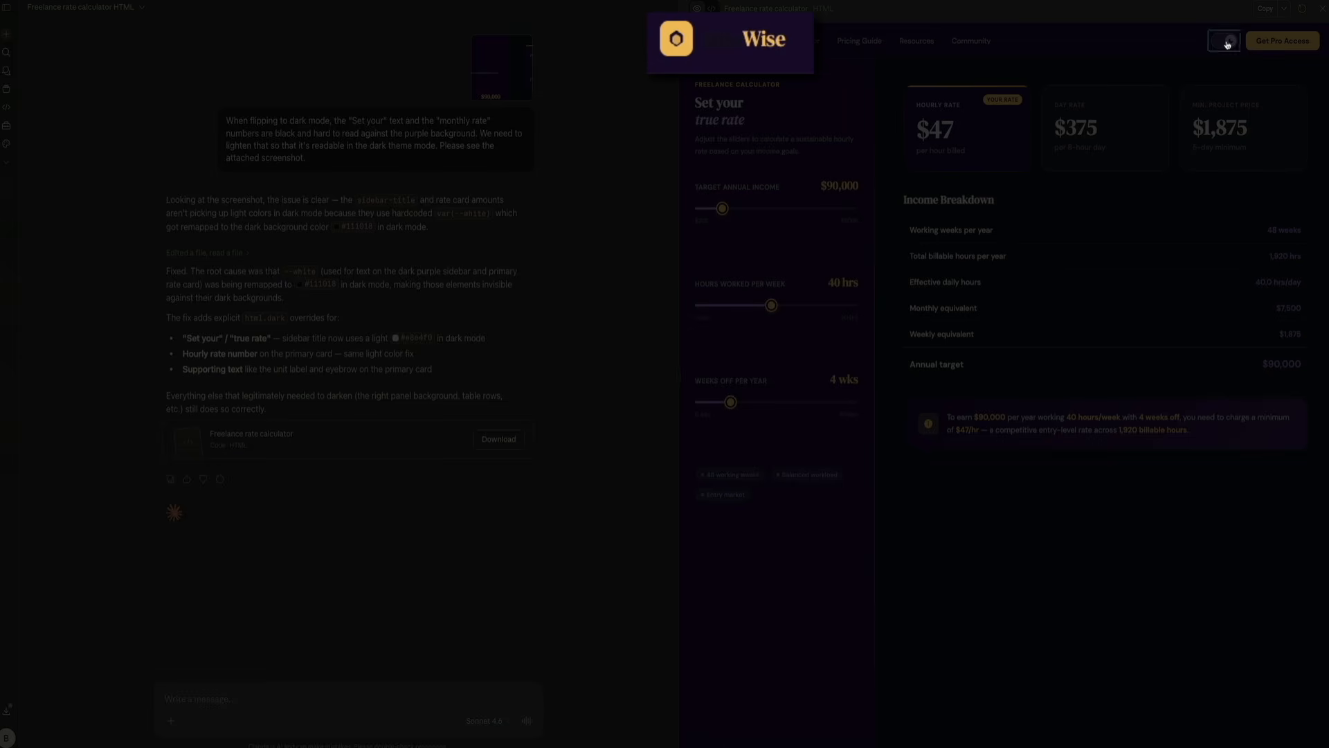
key("super+shift+4")
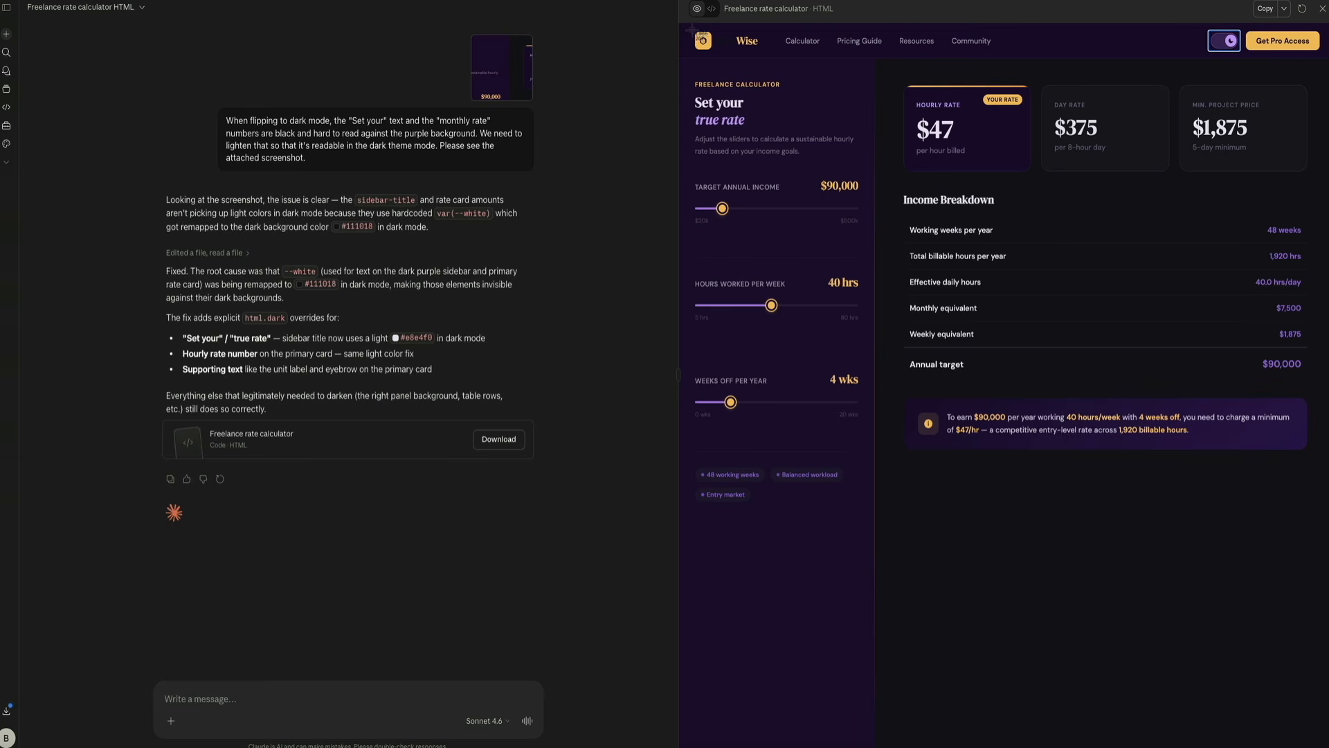
left_click_drag(688, 26, 769, 57)
left_click(262, 680)
type("The word \"Rate\" needs to be lightened in the nav too.")
- Attach the new logo screenshot from the Desktop to the drafted message and send it
left_click(170, 720)
left_click(211, 558)
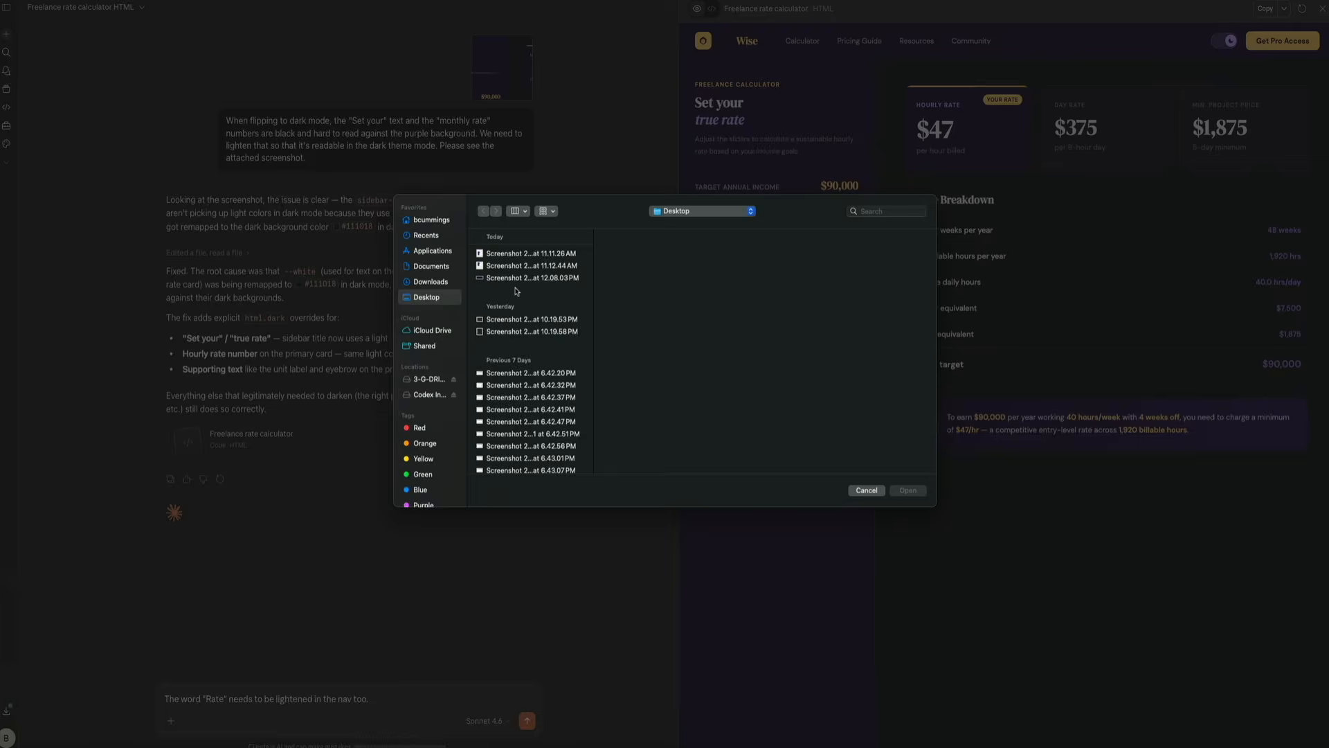
key("Escape")
left_click(527, 721)
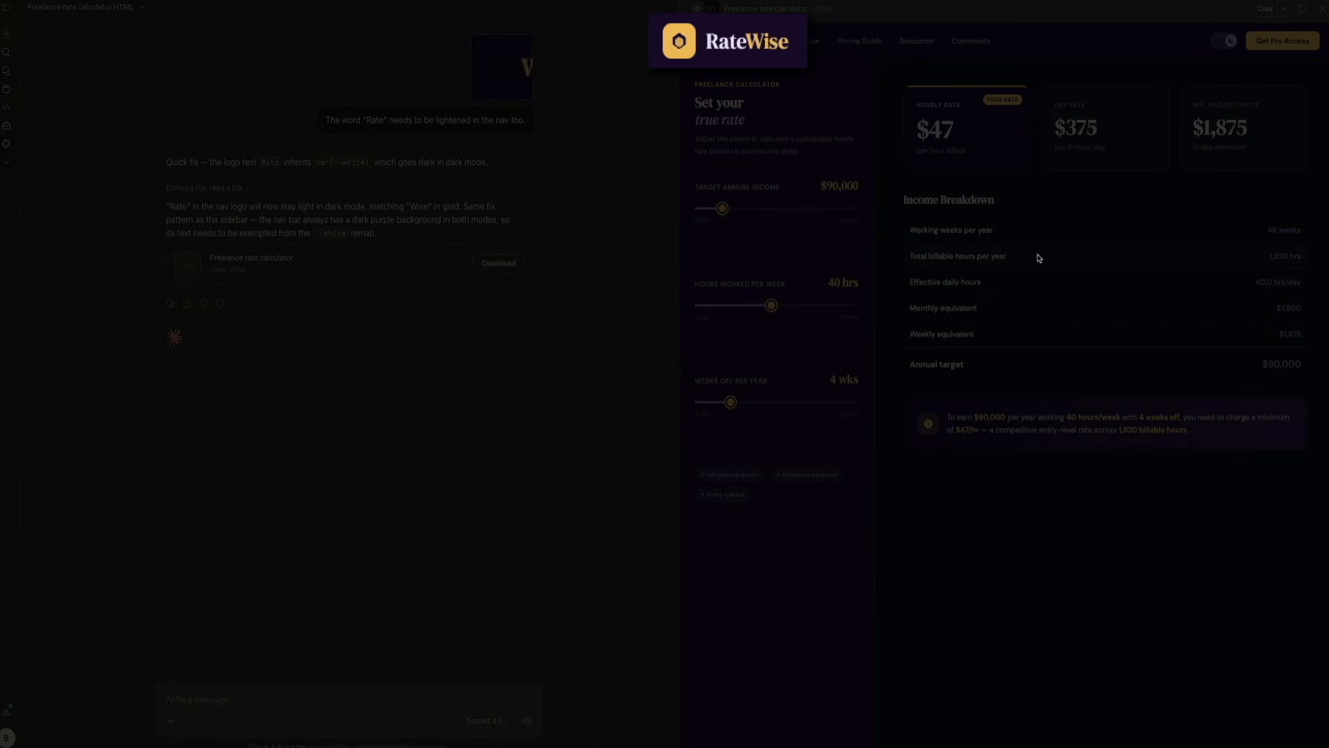
- Check the corrected RateWise nav logo in both the light and dark themes, ending in dark mode
left_click(1229, 46)
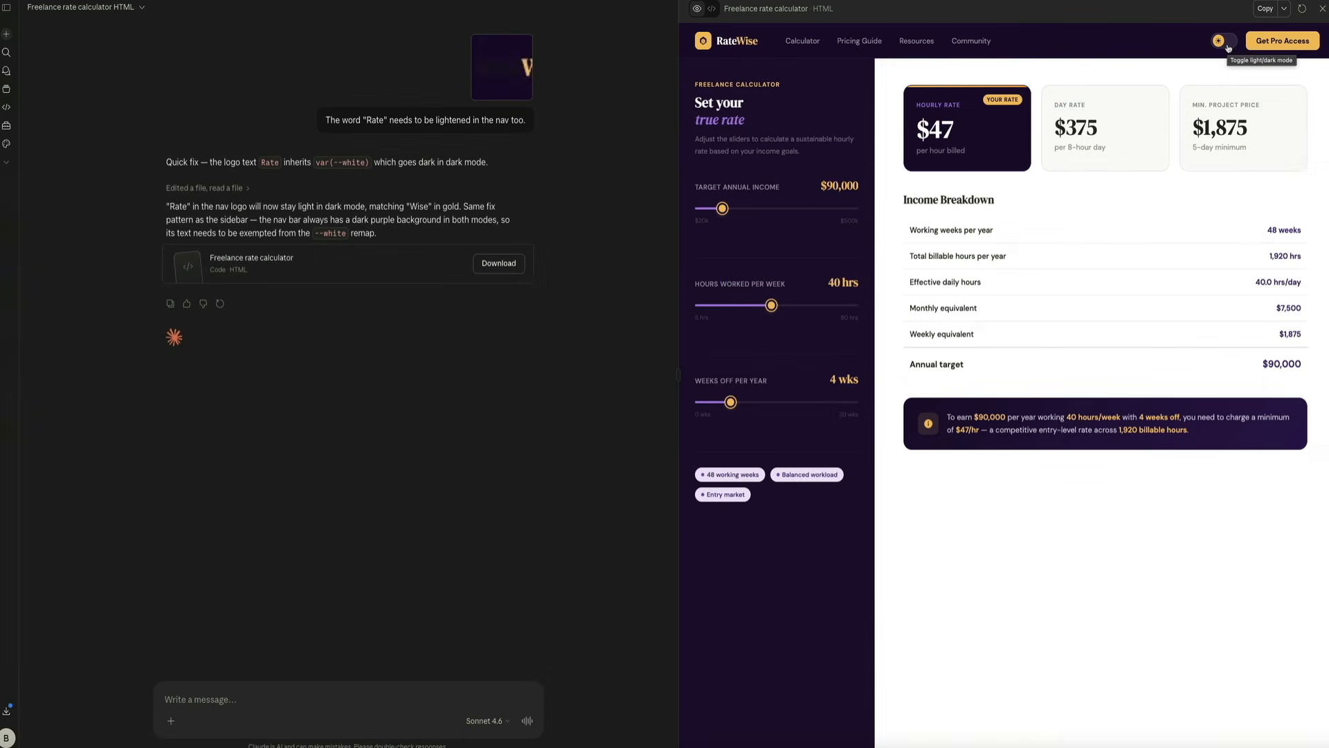
left_click(1229, 46)
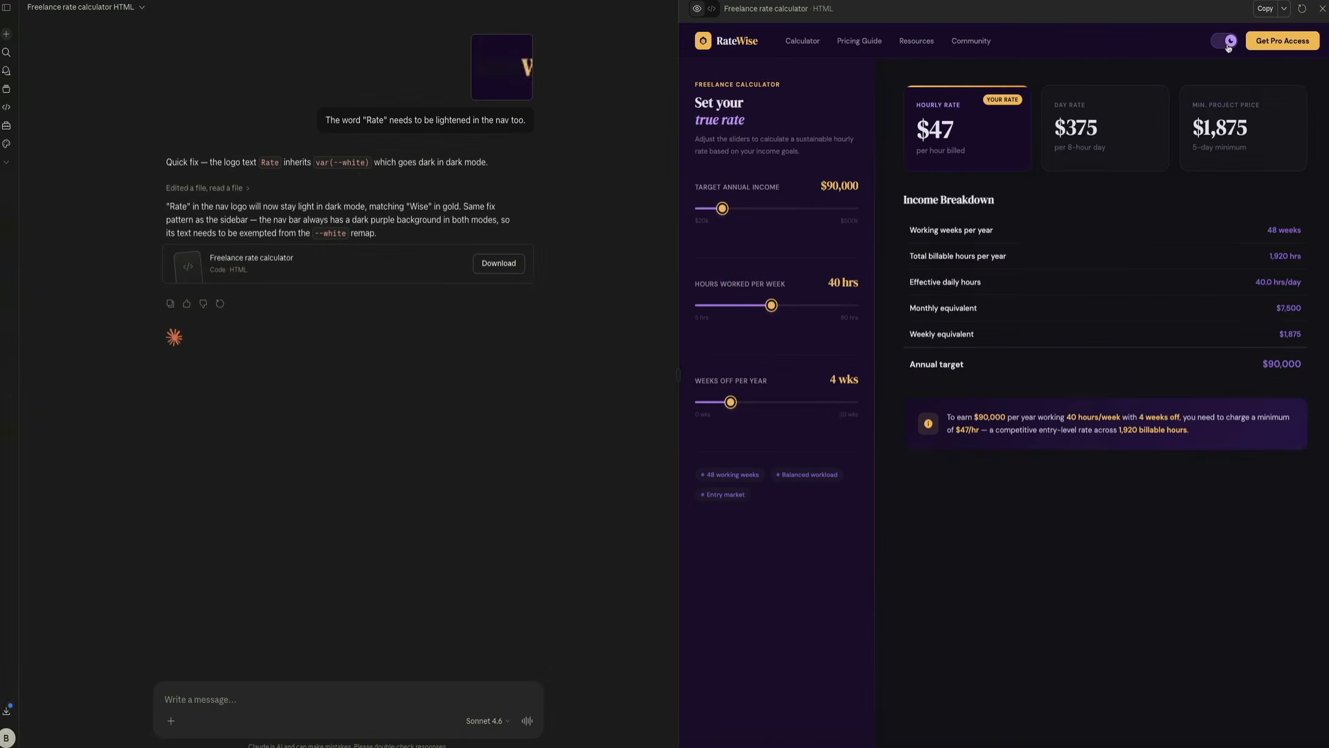
left_click(1229, 46)
left_click(1229, 46)
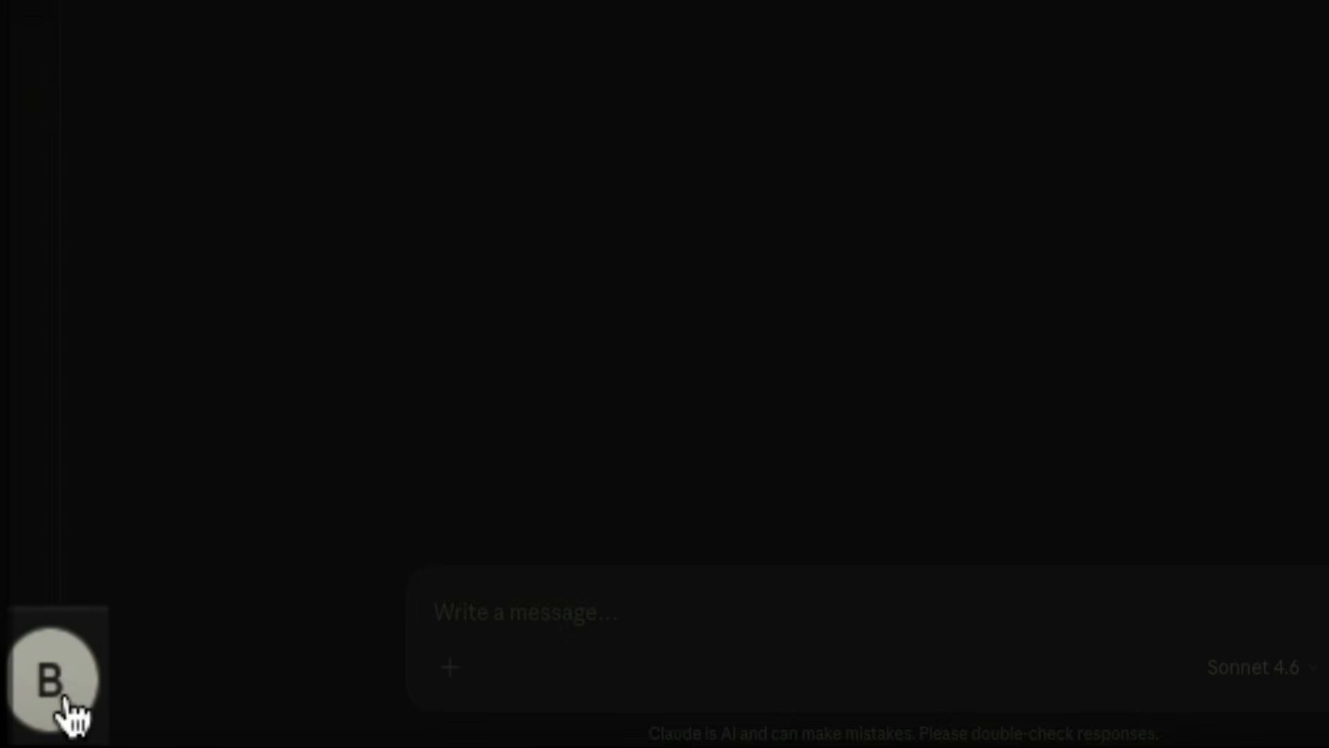
- Open the account settings and review the Usage page
left_click(31, 714)
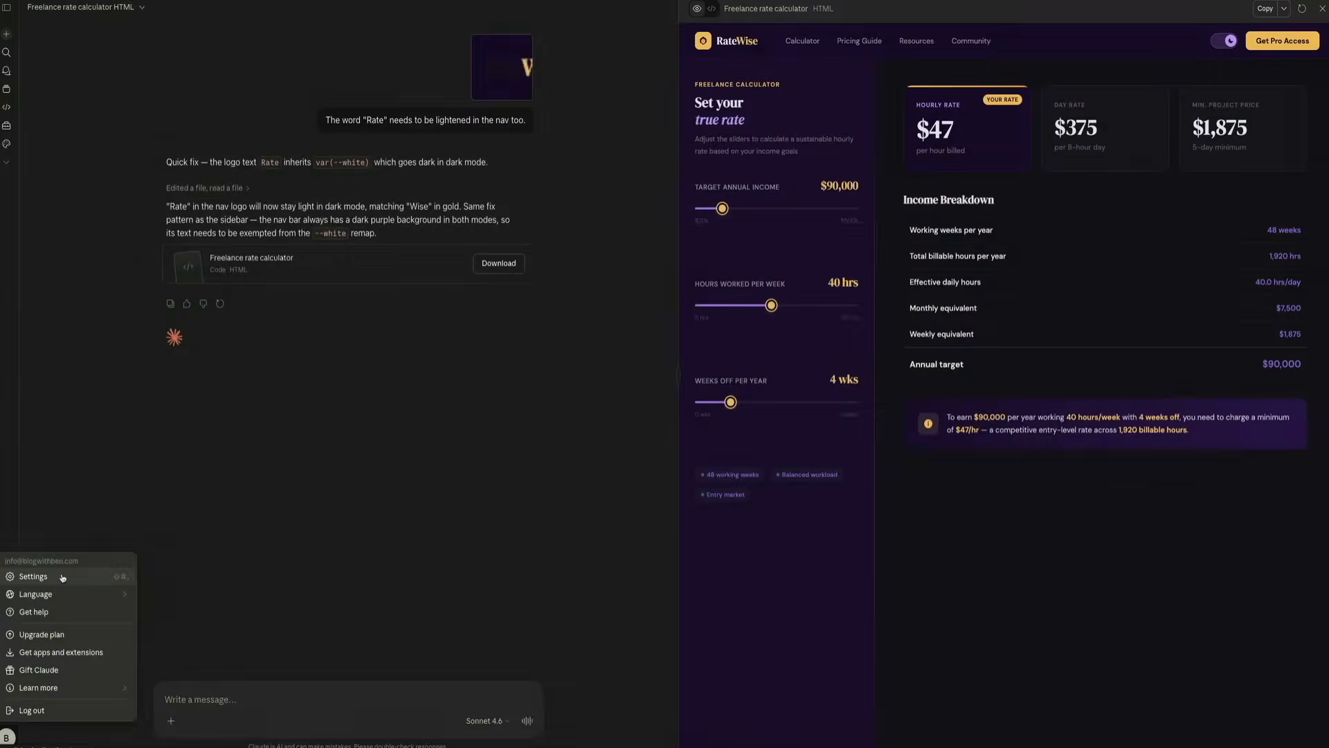
left_click(225, 302)
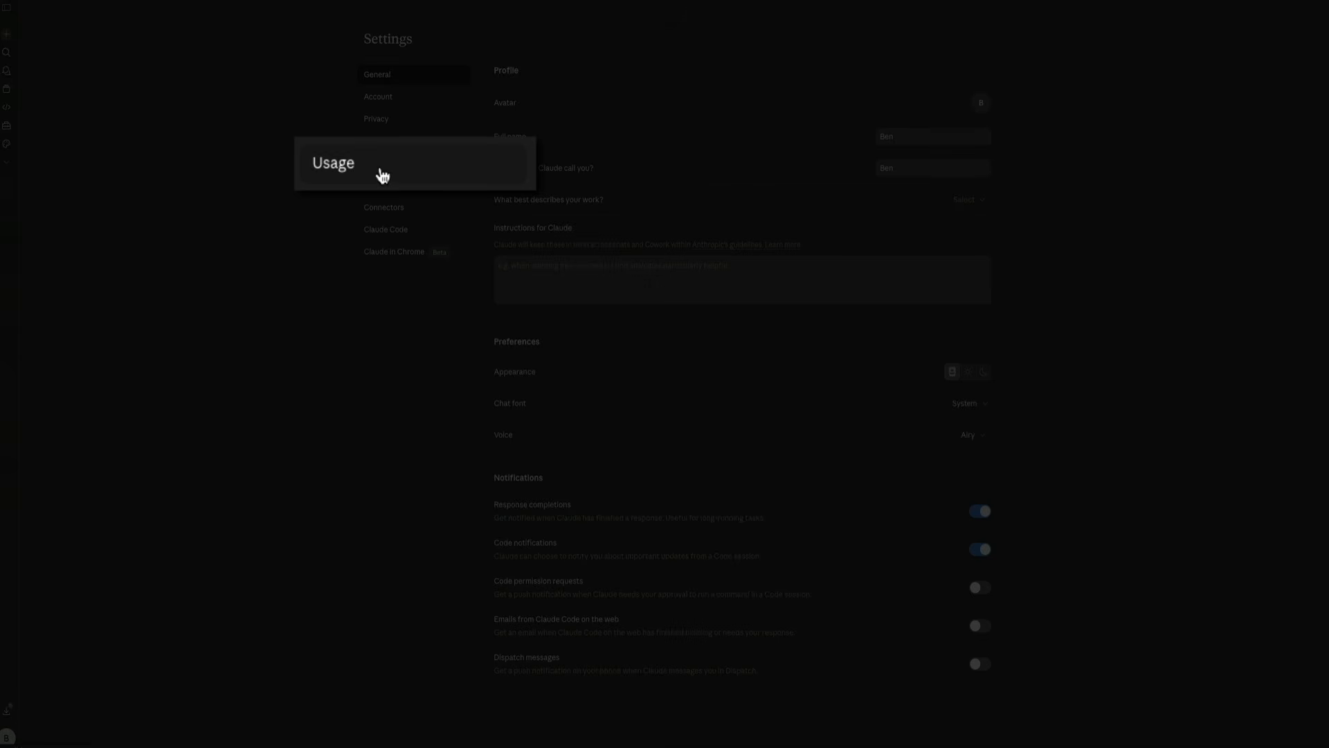
left_click(384, 168)
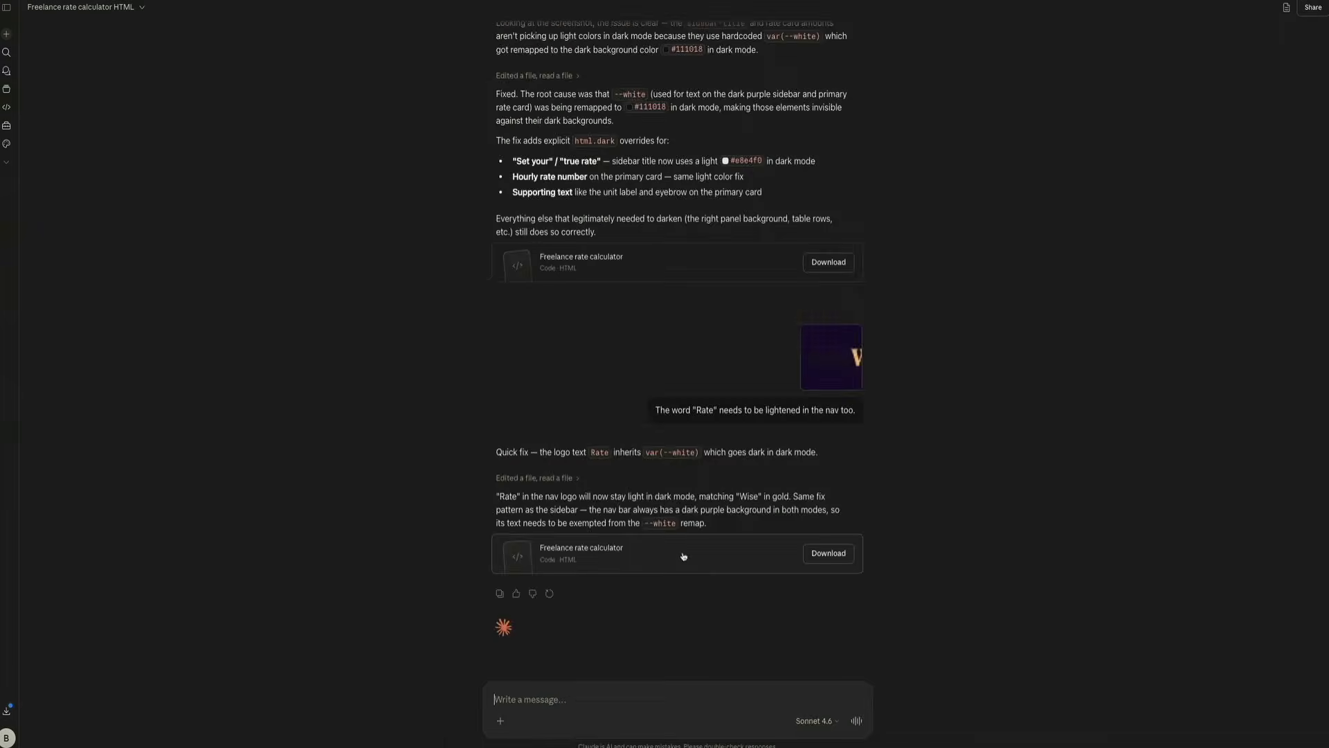
- Reopen the latest Freelance rate calculator preview, set it to dark mode and download the HTML file
left_click(684, 554)
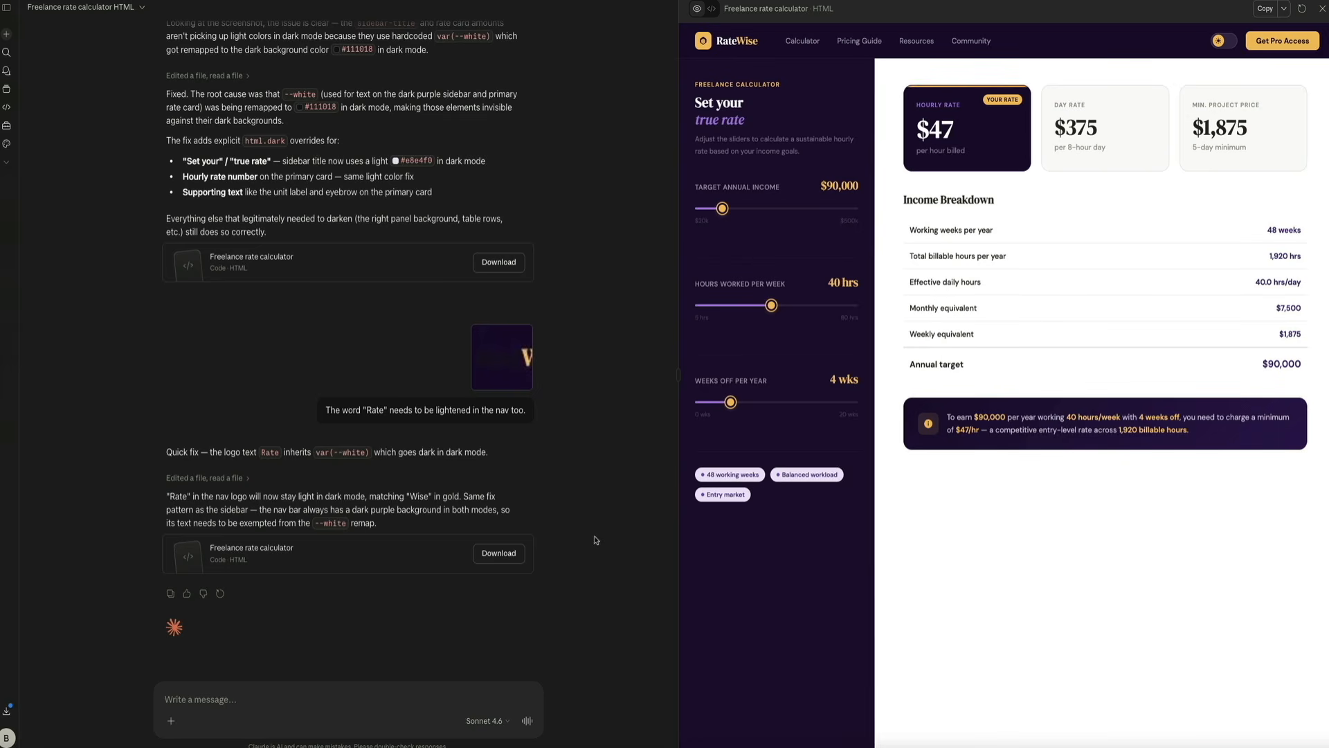
left_click(1224, 41)
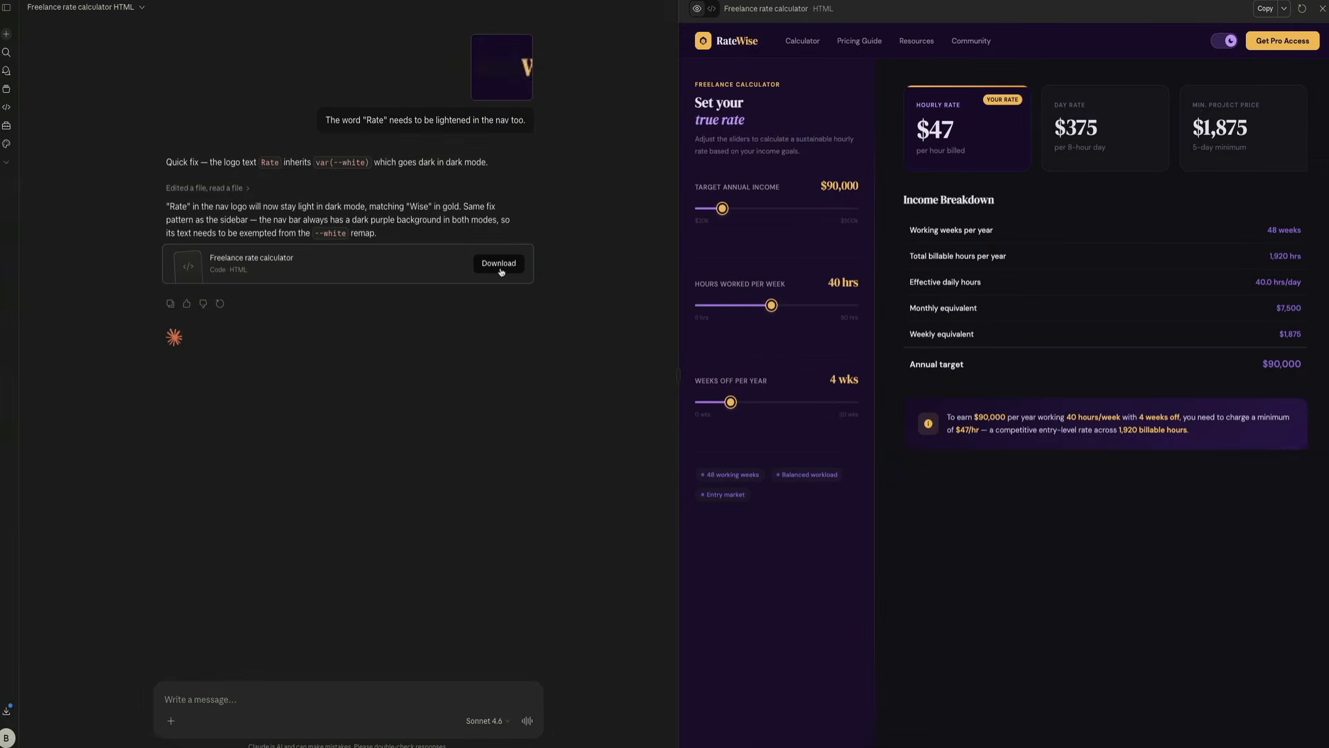
left_click(500, 267)
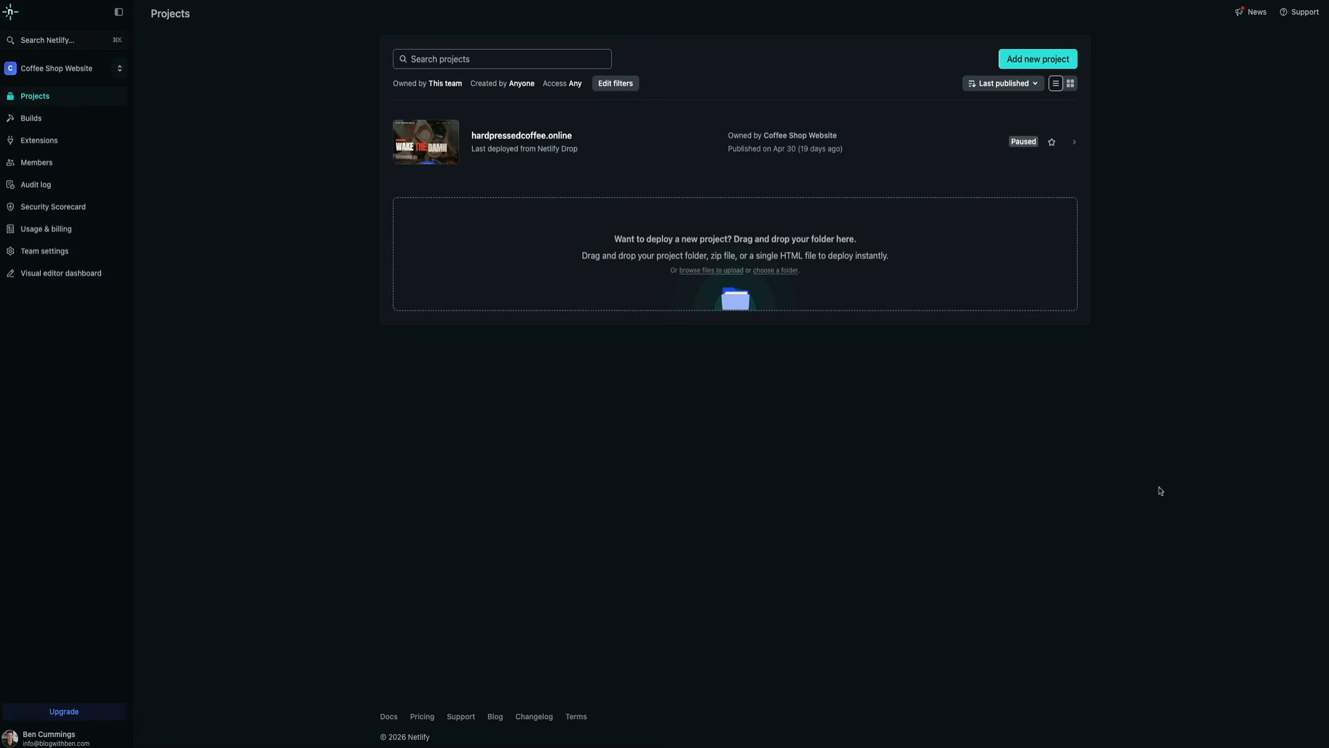
- Create a new Netlify project from the downloaded freelance-rate-calculator.html, renaming the file to index.html for deployment
left_click(1030, 75)
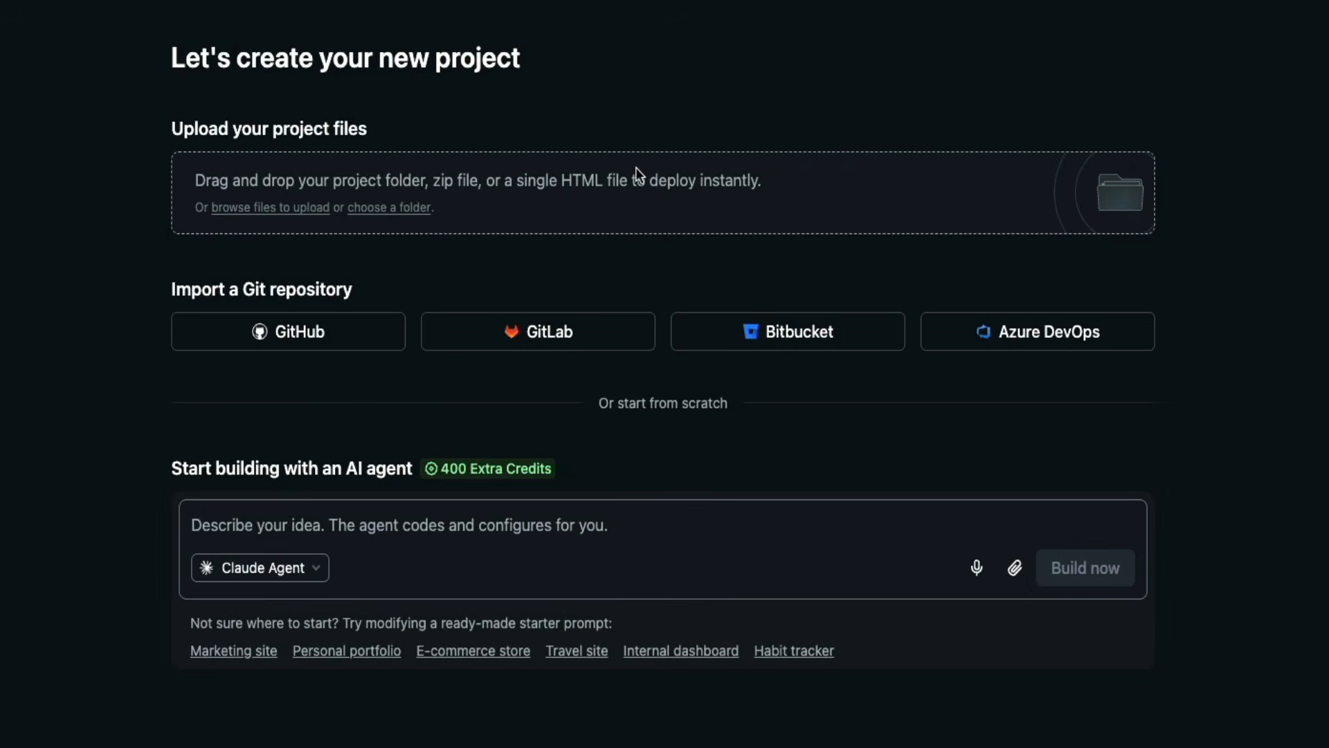
left_click(272, 209)
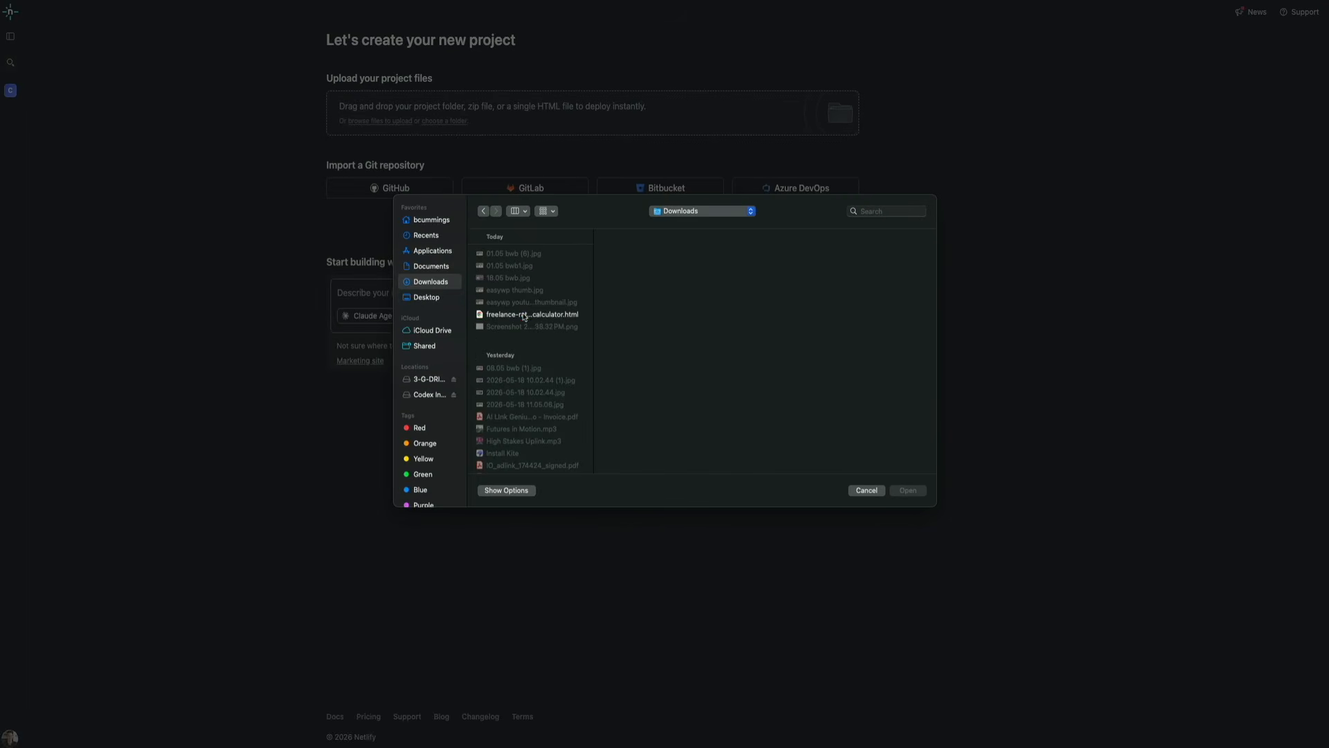
left_click(524, 317)
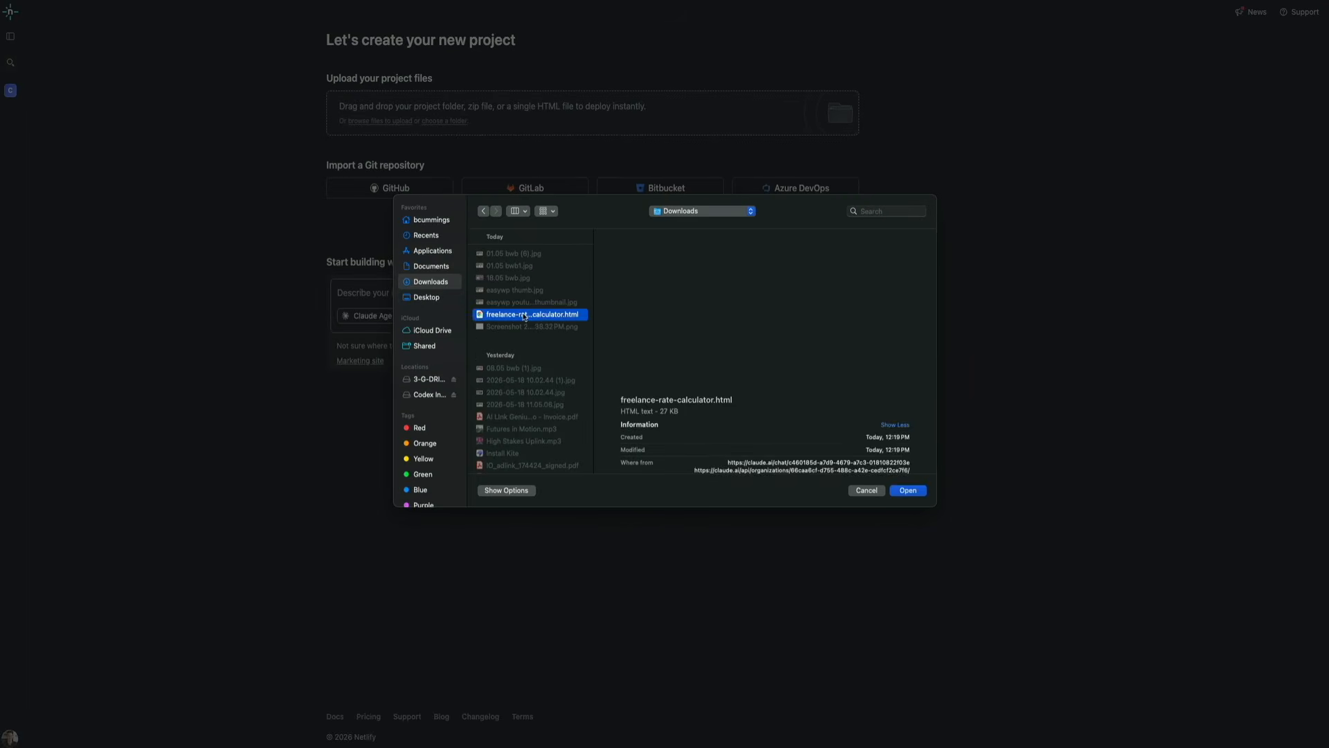
left_click(911, 493)
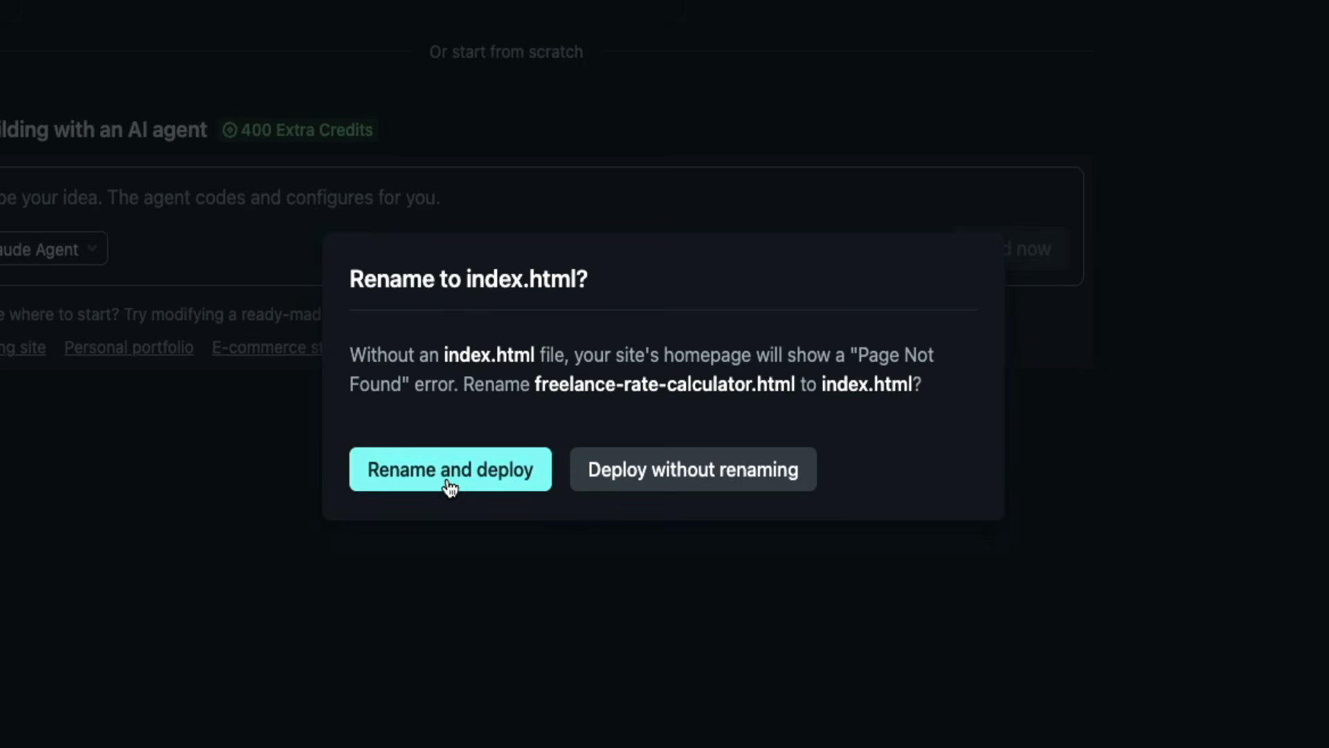
left_click(450, 485)
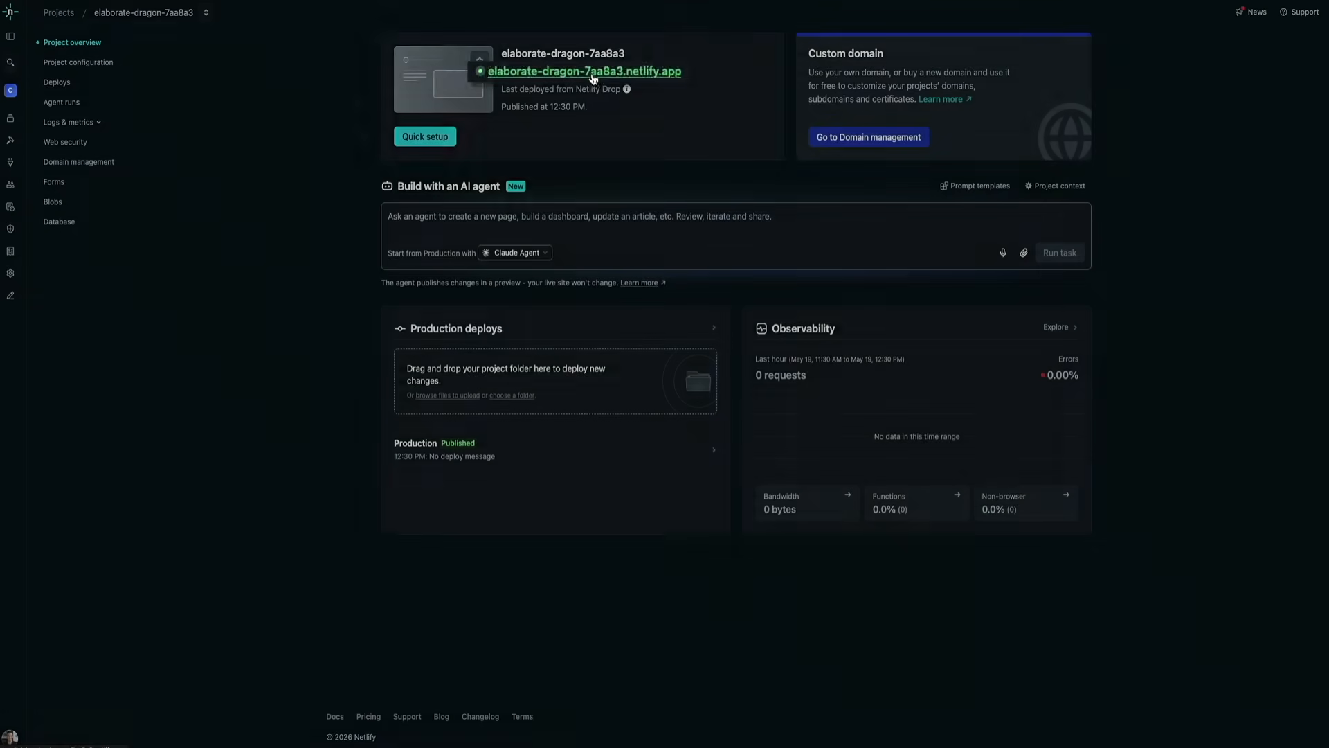
- Open the deployed site and test its sliders with $92,000 annual income, 33 hours per week and 13 weeks off
left_click(589, 72)
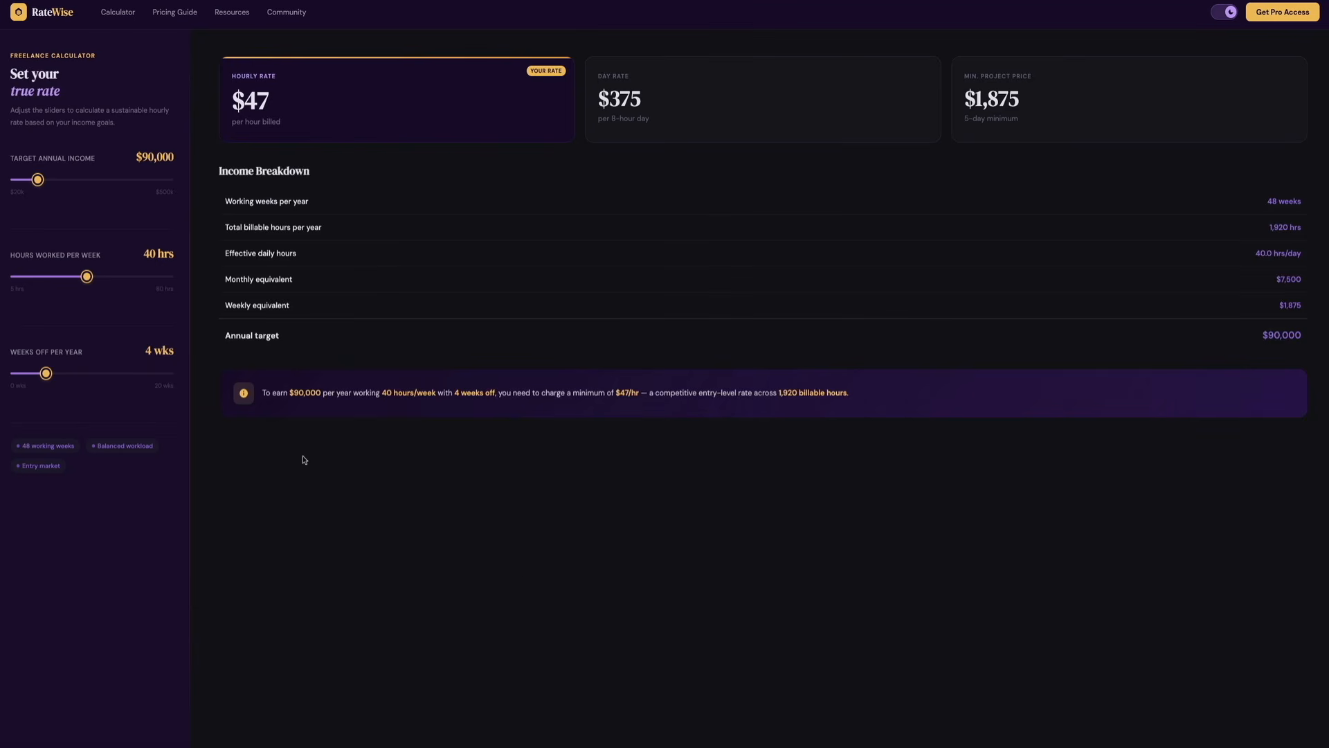
mouse_move(39, 180)
left_mouse_down()
mouse_move(83, 180)
mouse_move(38, 180)
left_mouse_up()
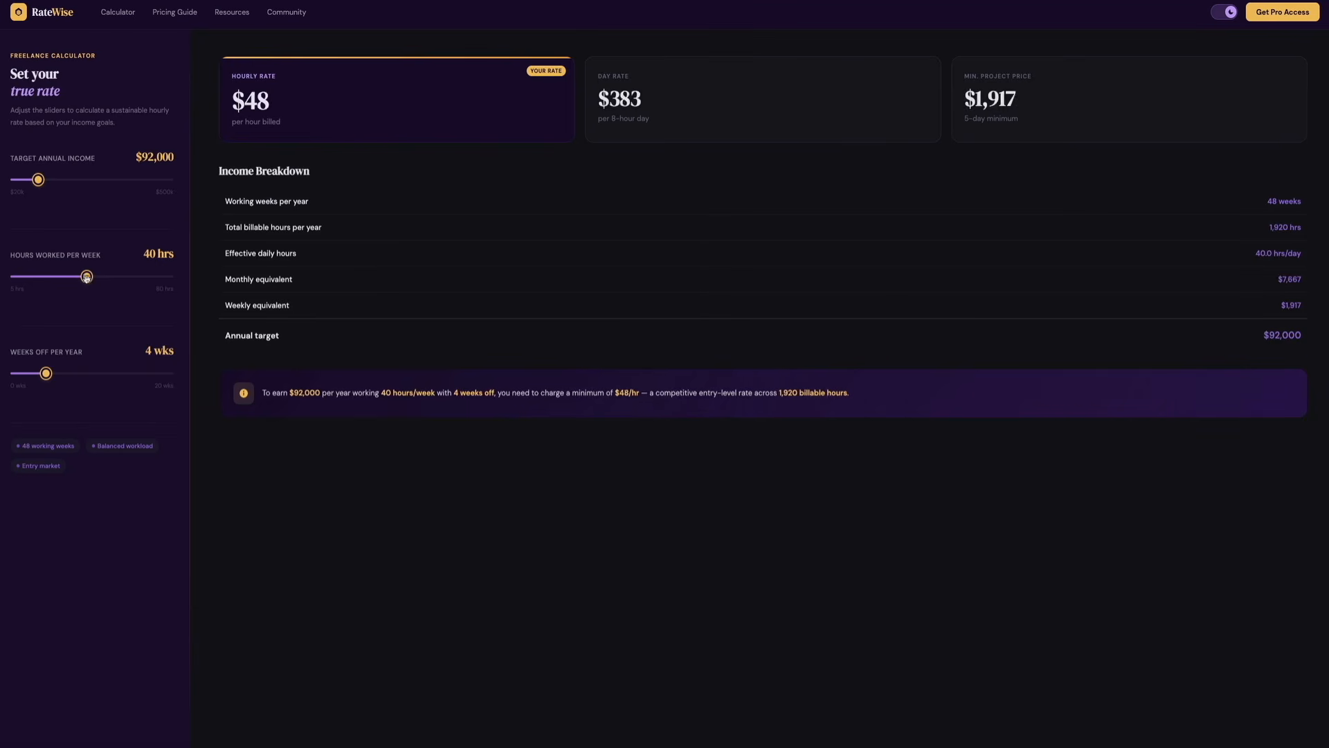
left_click_drag(87, 276, 73, 277)
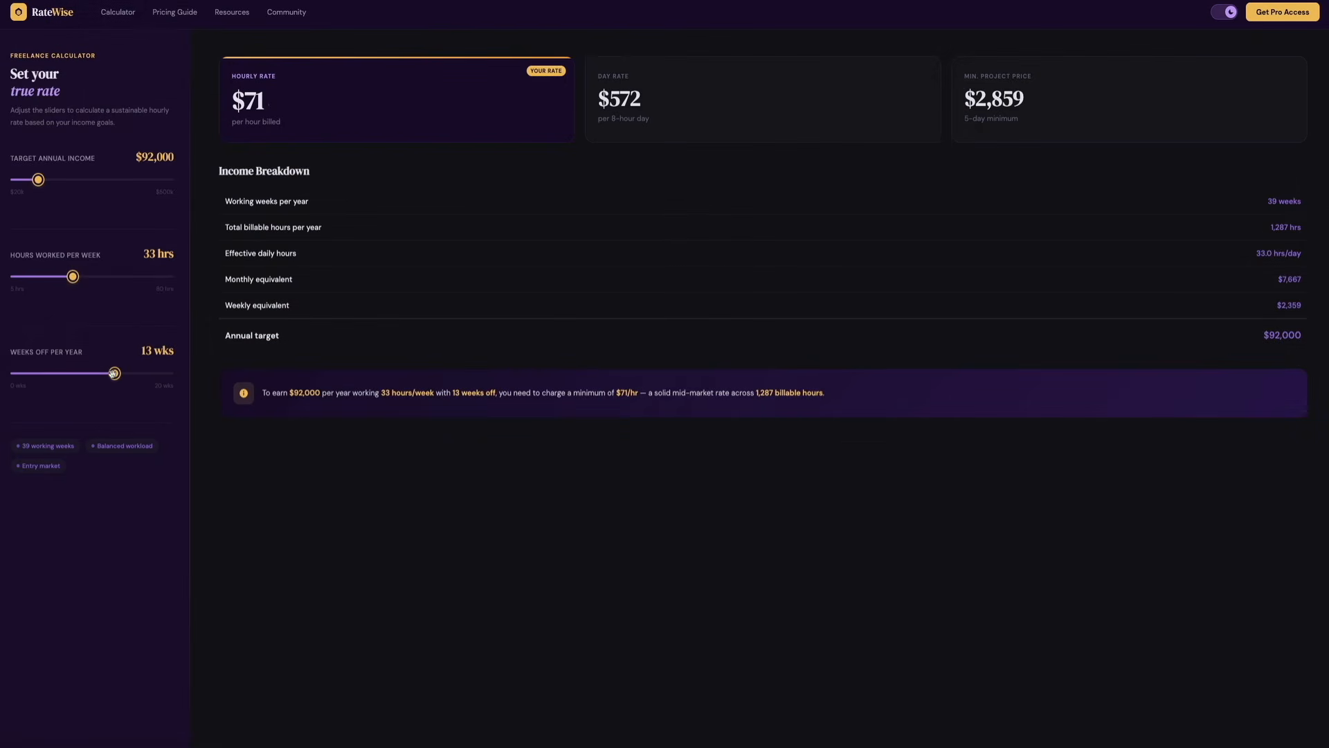
- Test the live site's theme toggle by switching repeatedly between light and dark mode
left_click(1228, 14)
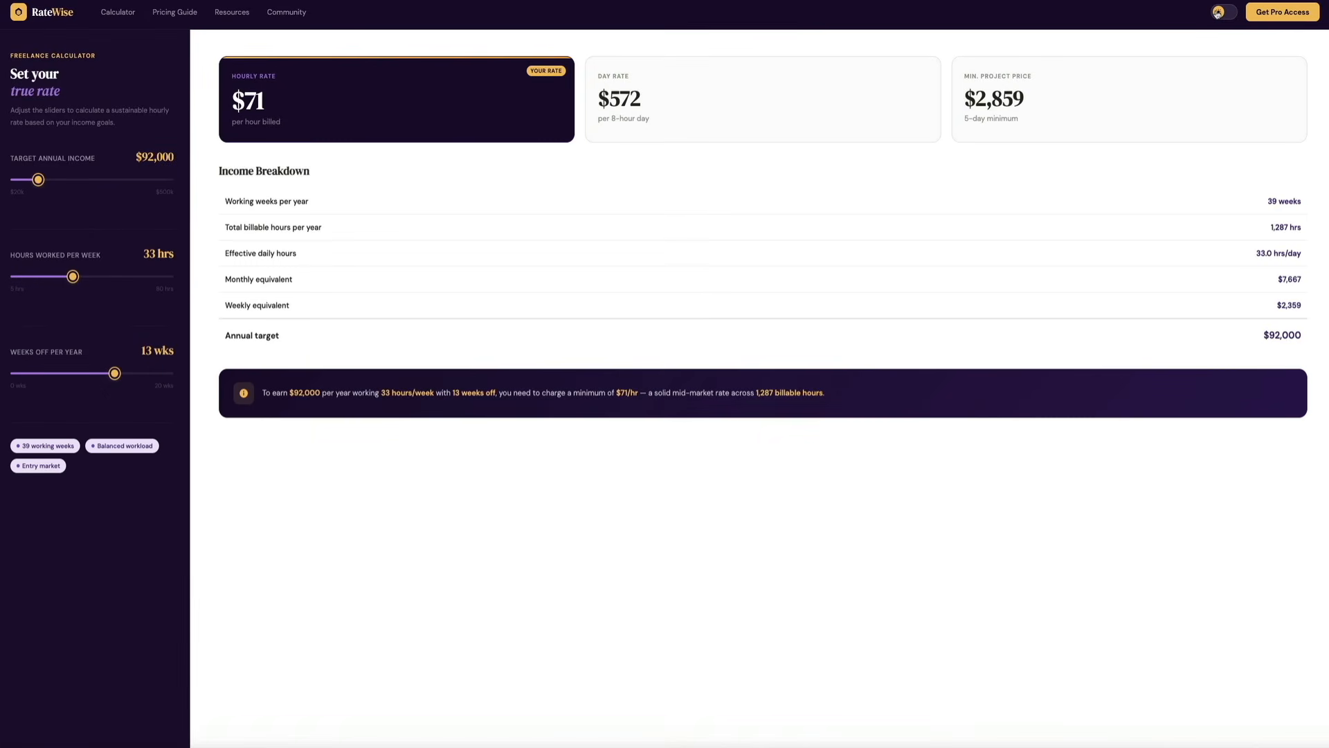
left_click(1218, 13)
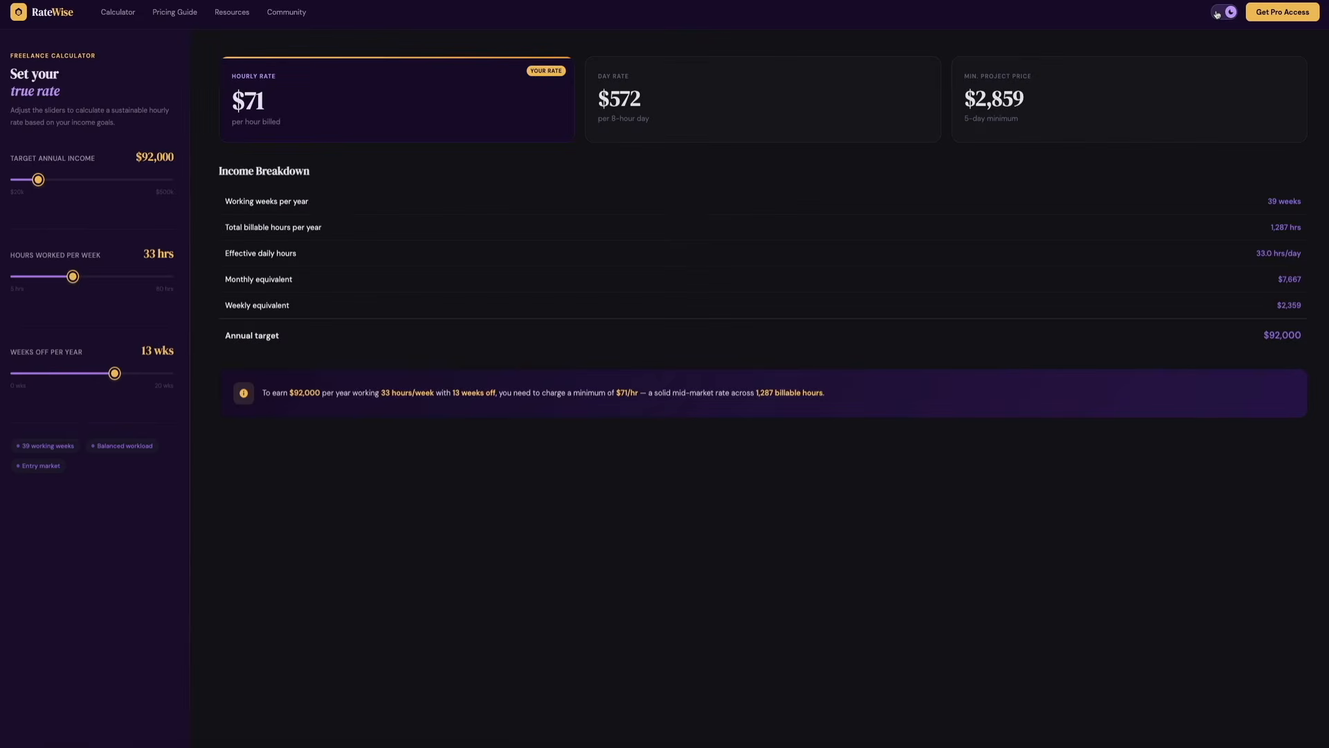
left_click(1218, 13)
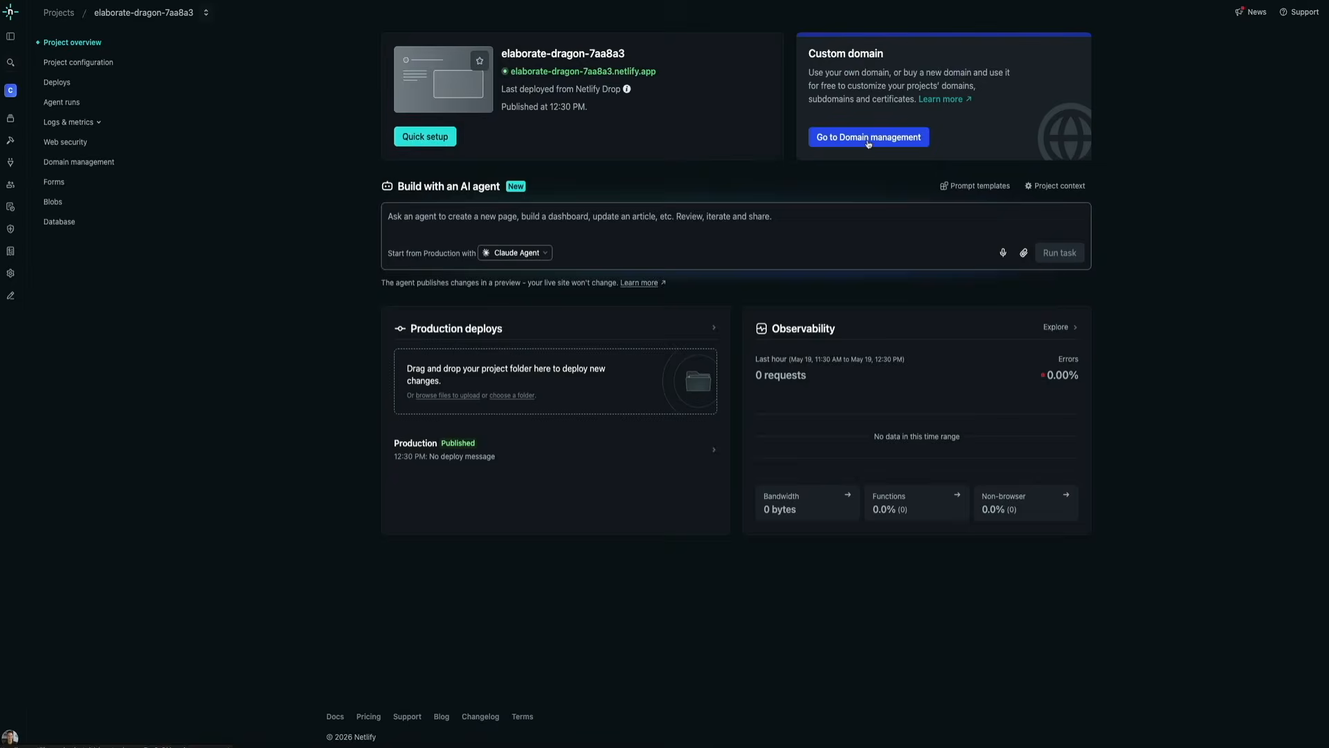
- Return to the Netlify project and open the options for adding a domain in its domain management
left_click(868, 139)
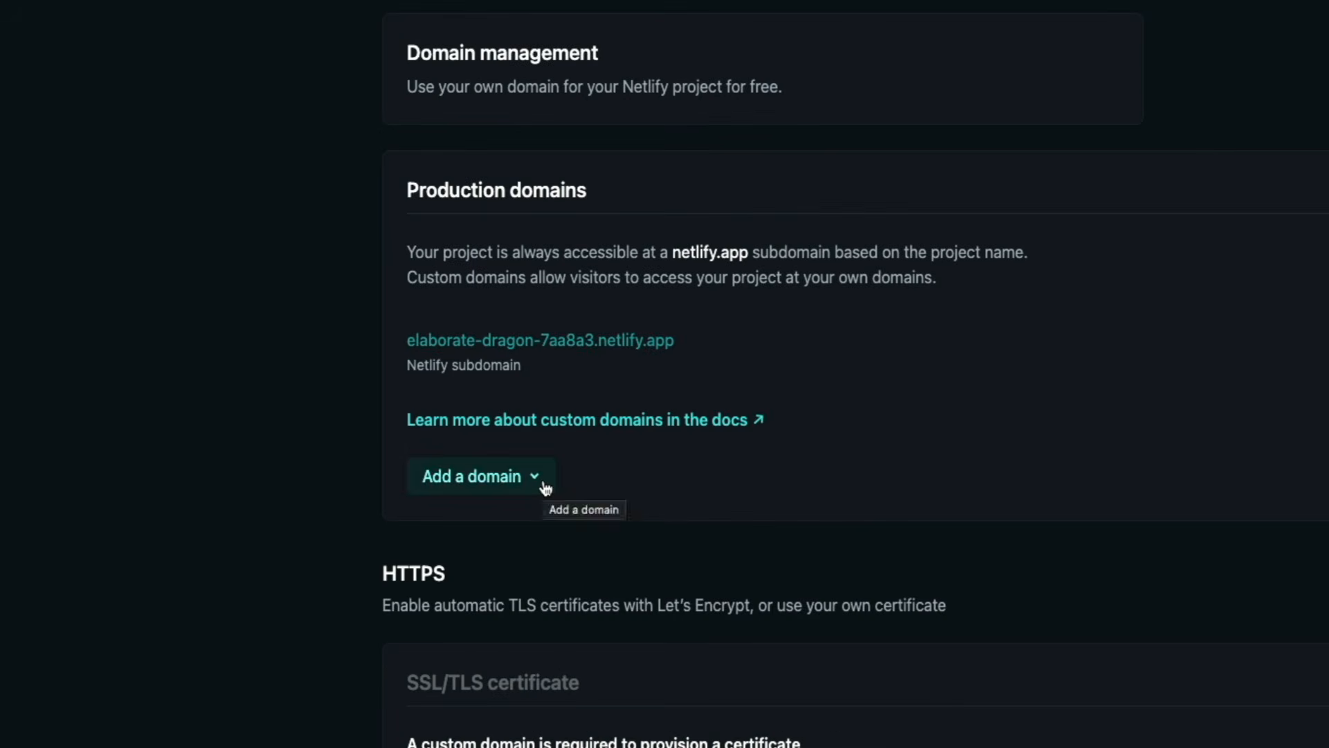
left_click(546, 488)
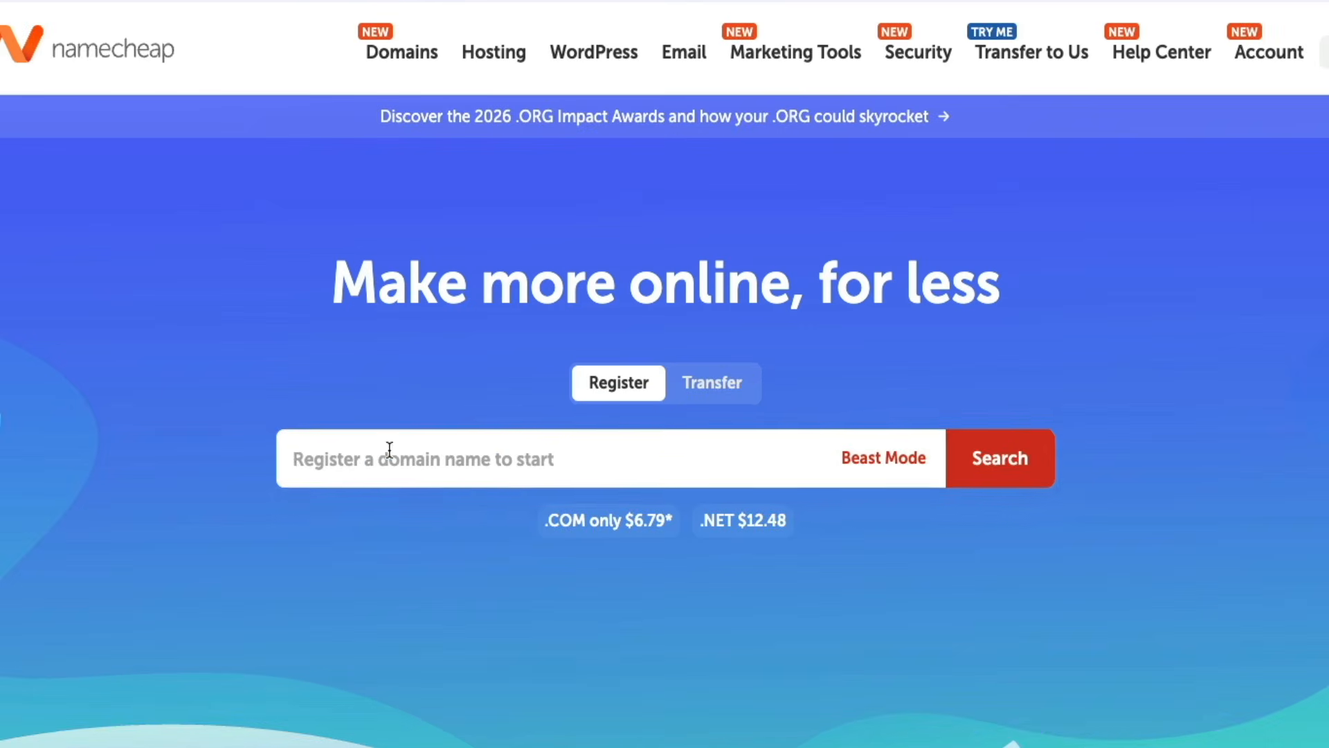
- Switch to Namecheap and search for the domain ratecalcapp.com
left_click(516, 260)
type("ratecalcapp.com")
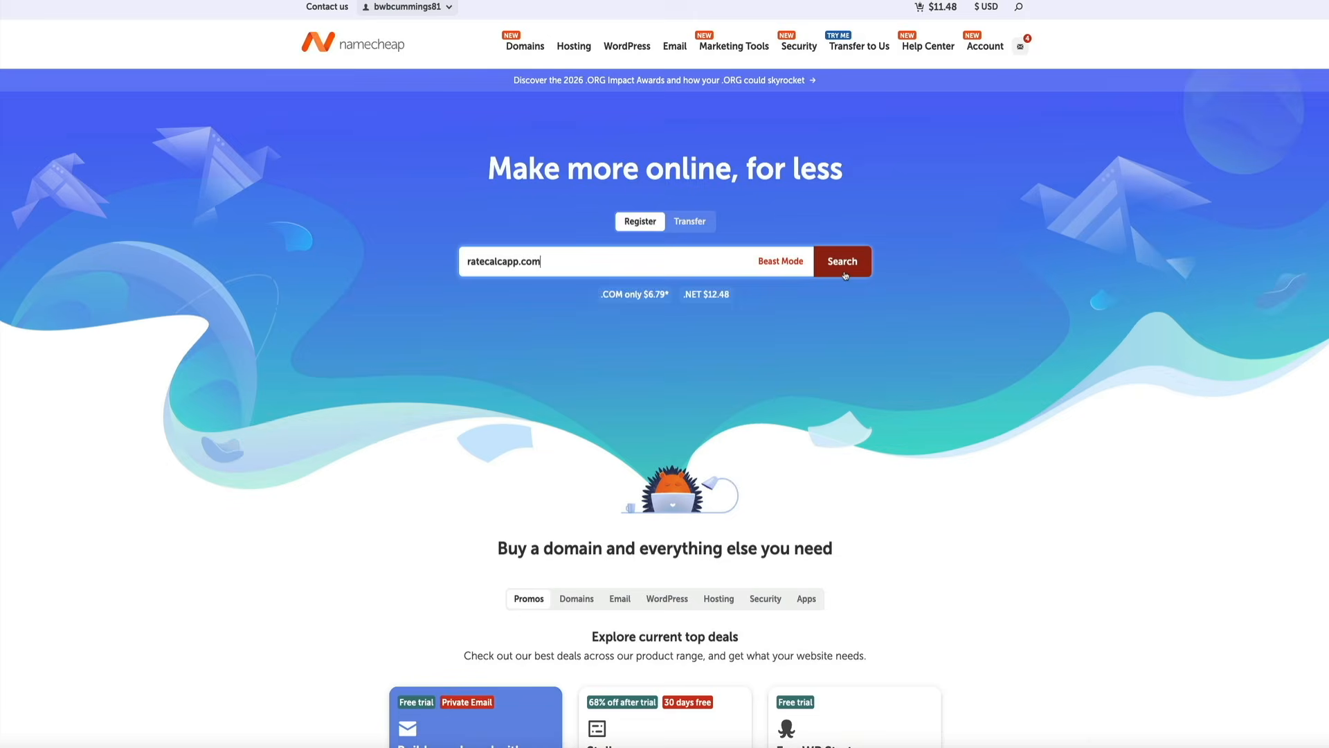
left_click(845, 274)
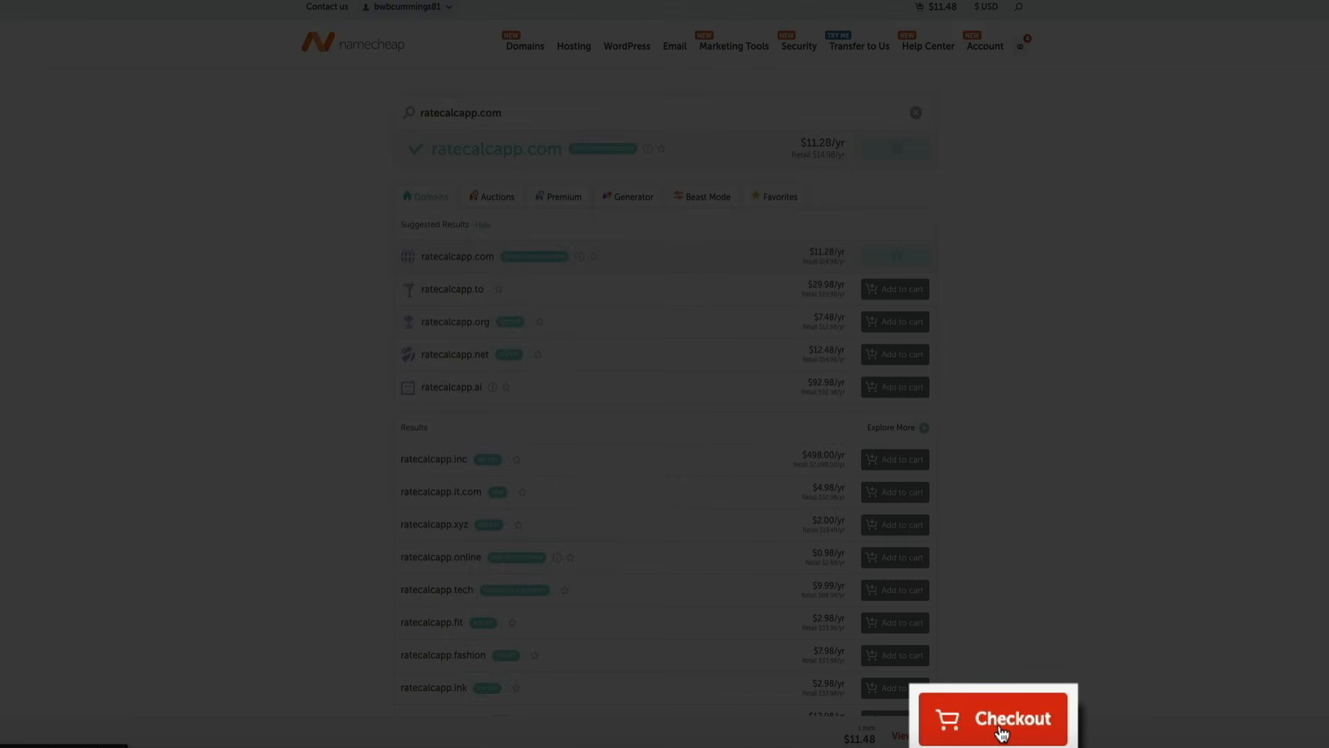
- Check out with the one-year ratecalcapp.com registration, confirming the order and paying for it
left_click(1002, 733)
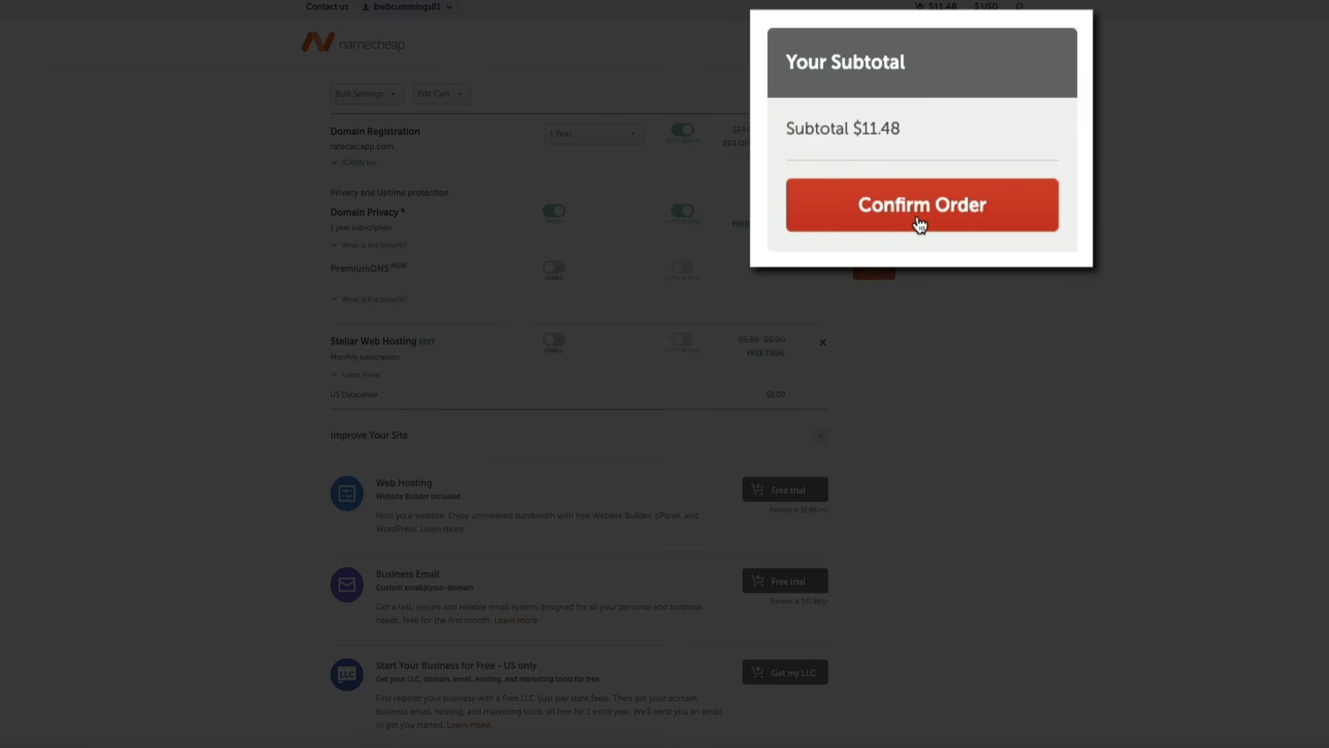
left_click(918, 220)
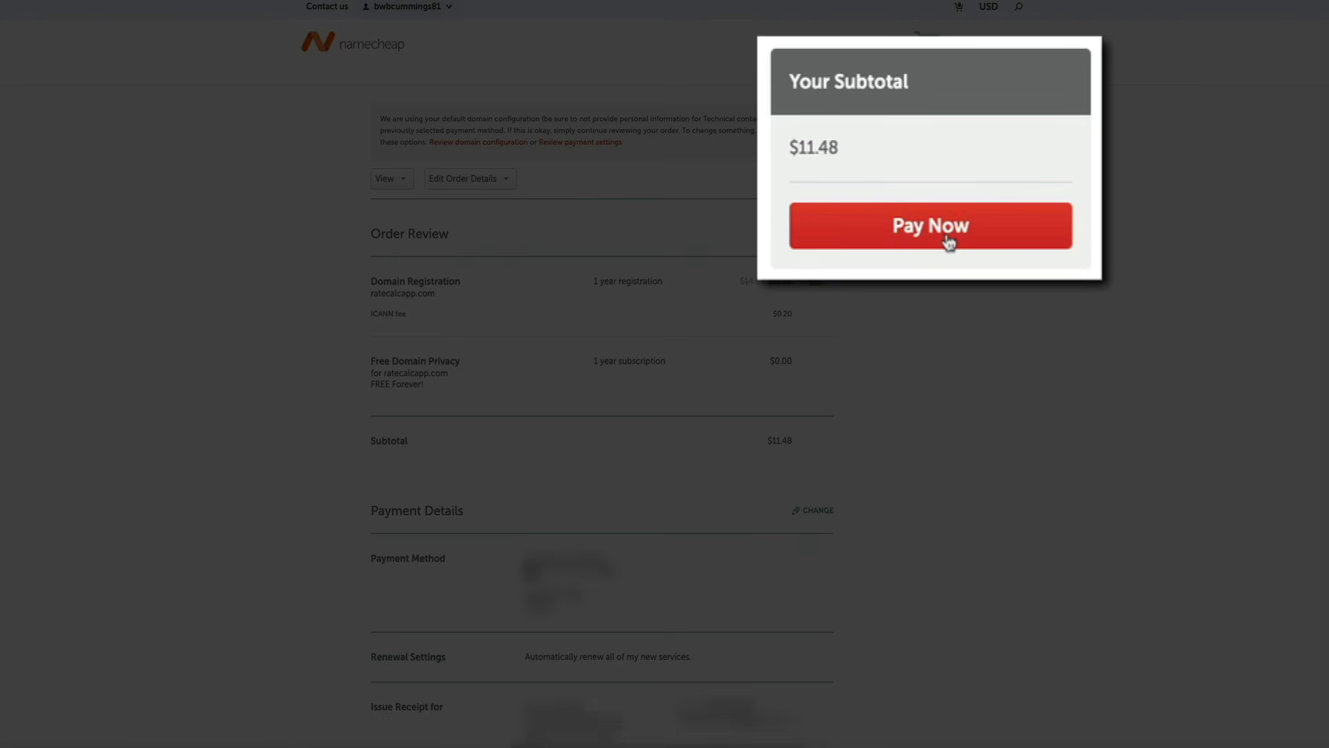
left_click(948, 239)
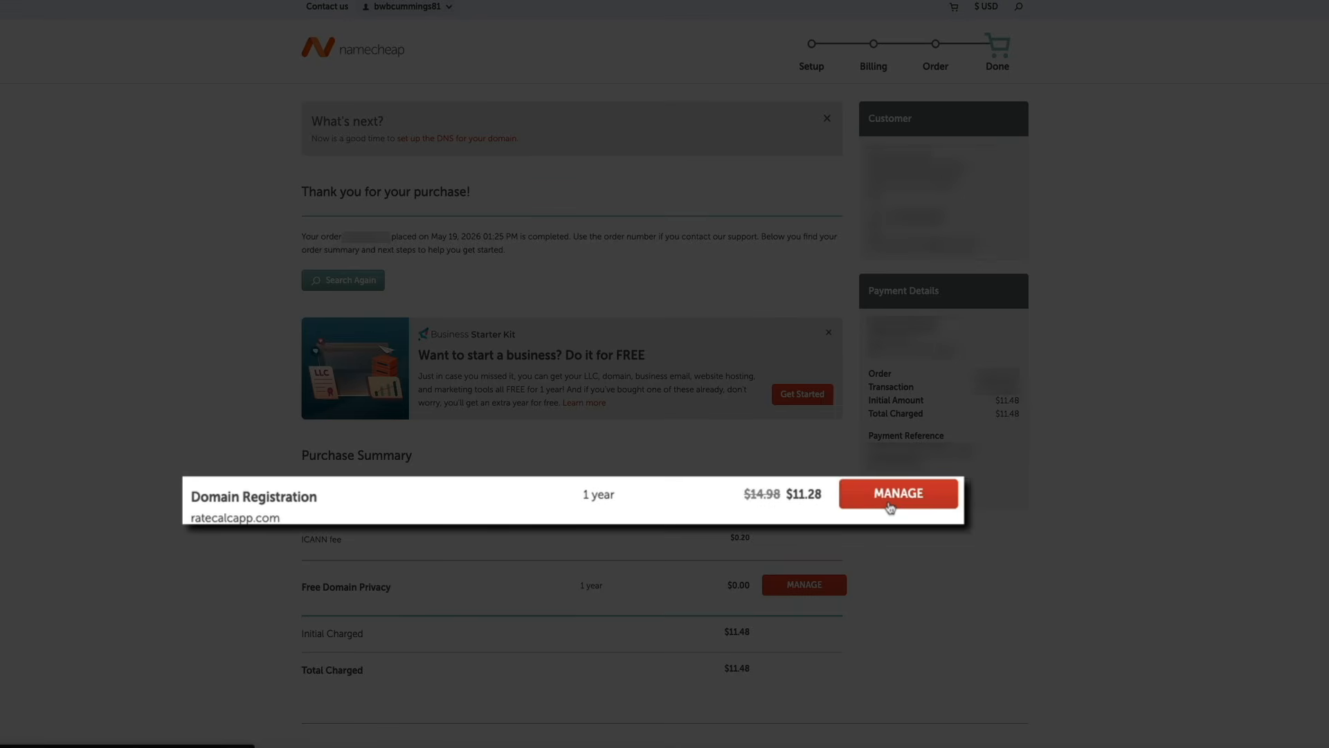
- Open the advanced DNS settings of the purchased ratecalcapp.com domain
left_click(890, 507)
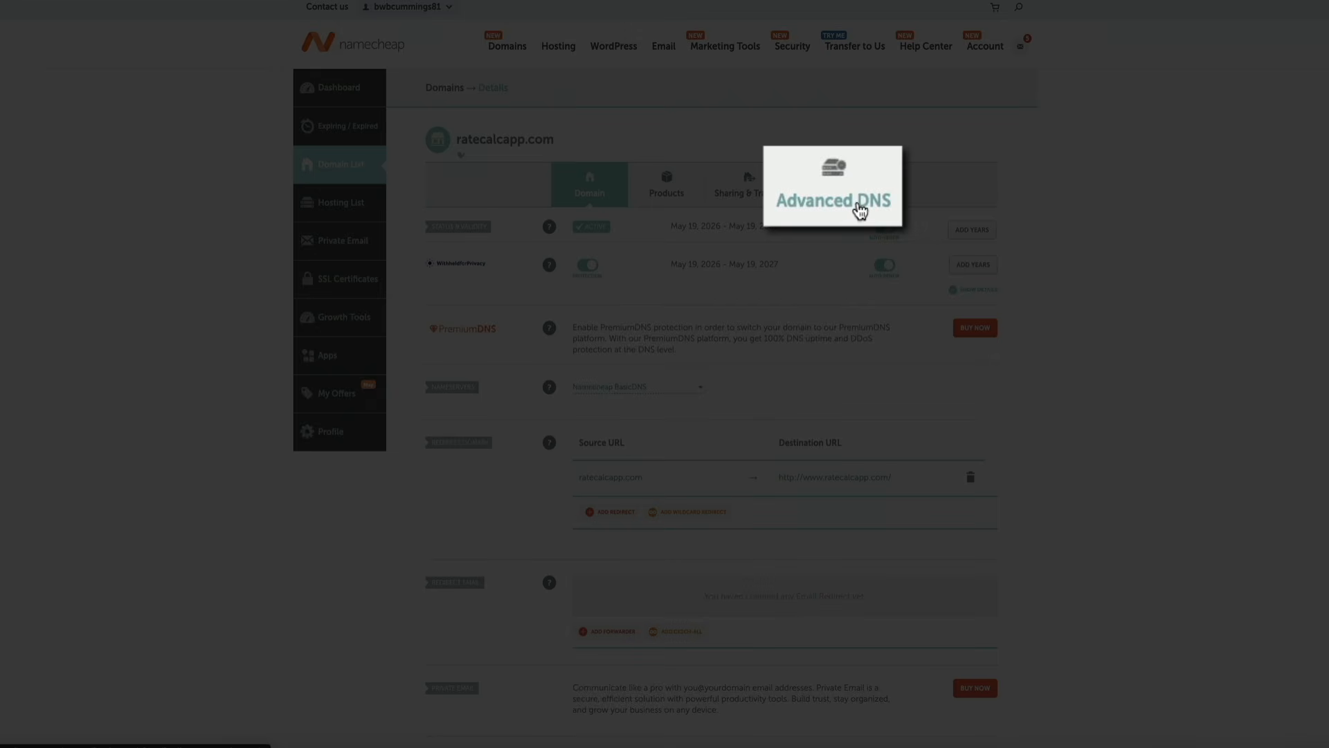
left_click(845, 194)
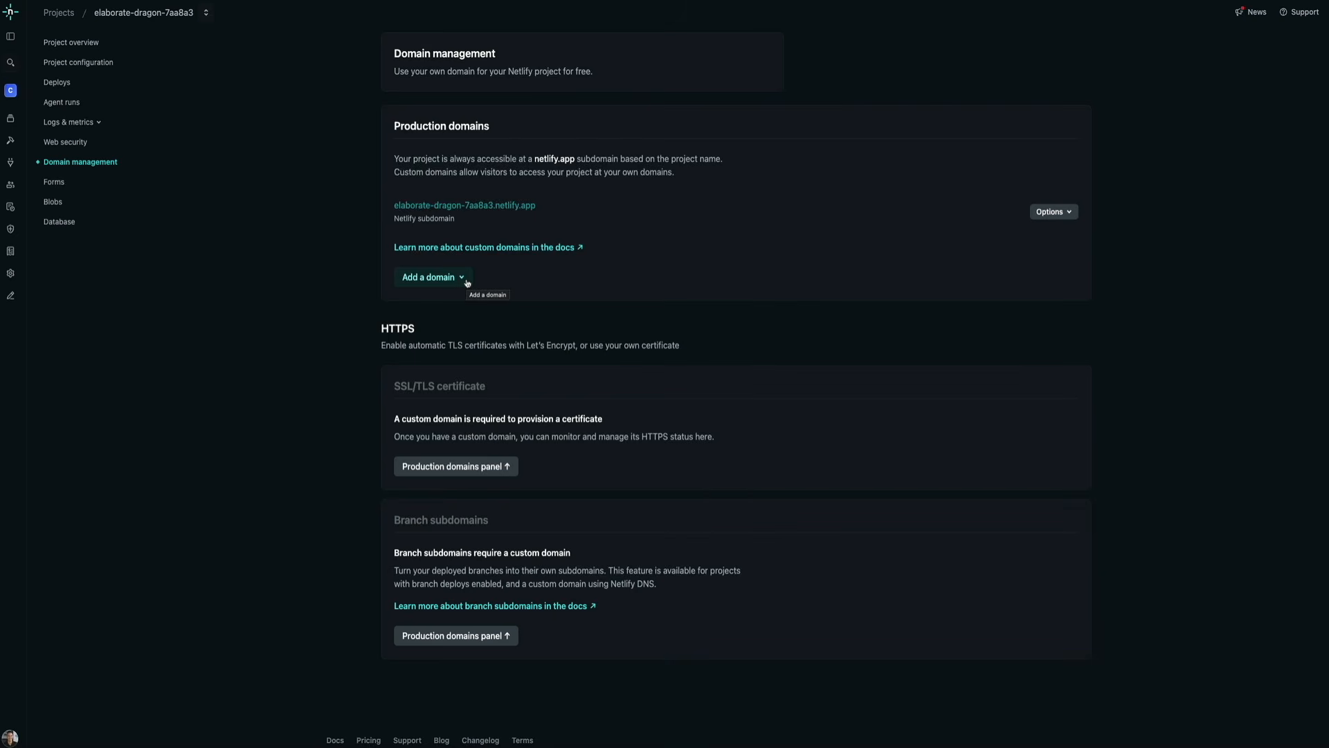
- In the Netlify project's domain management, verify the already owned domain ratecalcapp.com and add it to the project
left_click(467, 282)
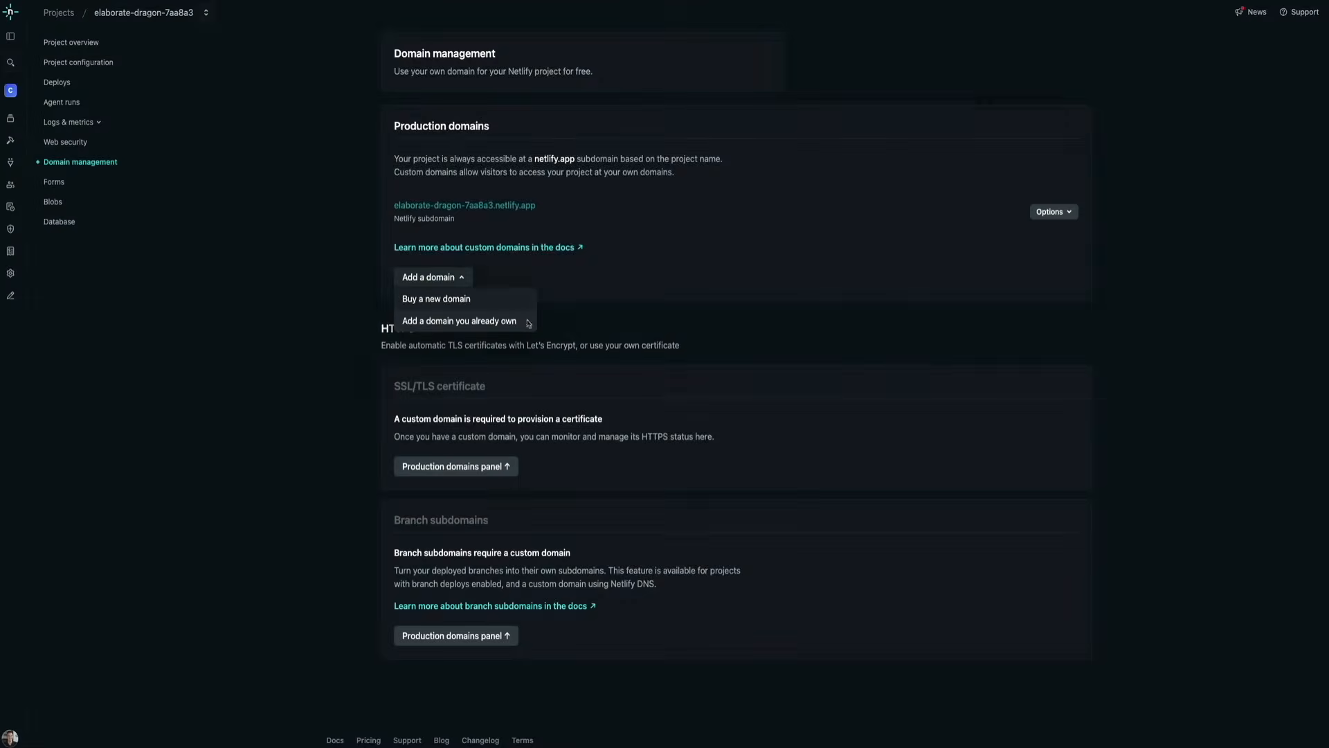
left_click(527, 323)
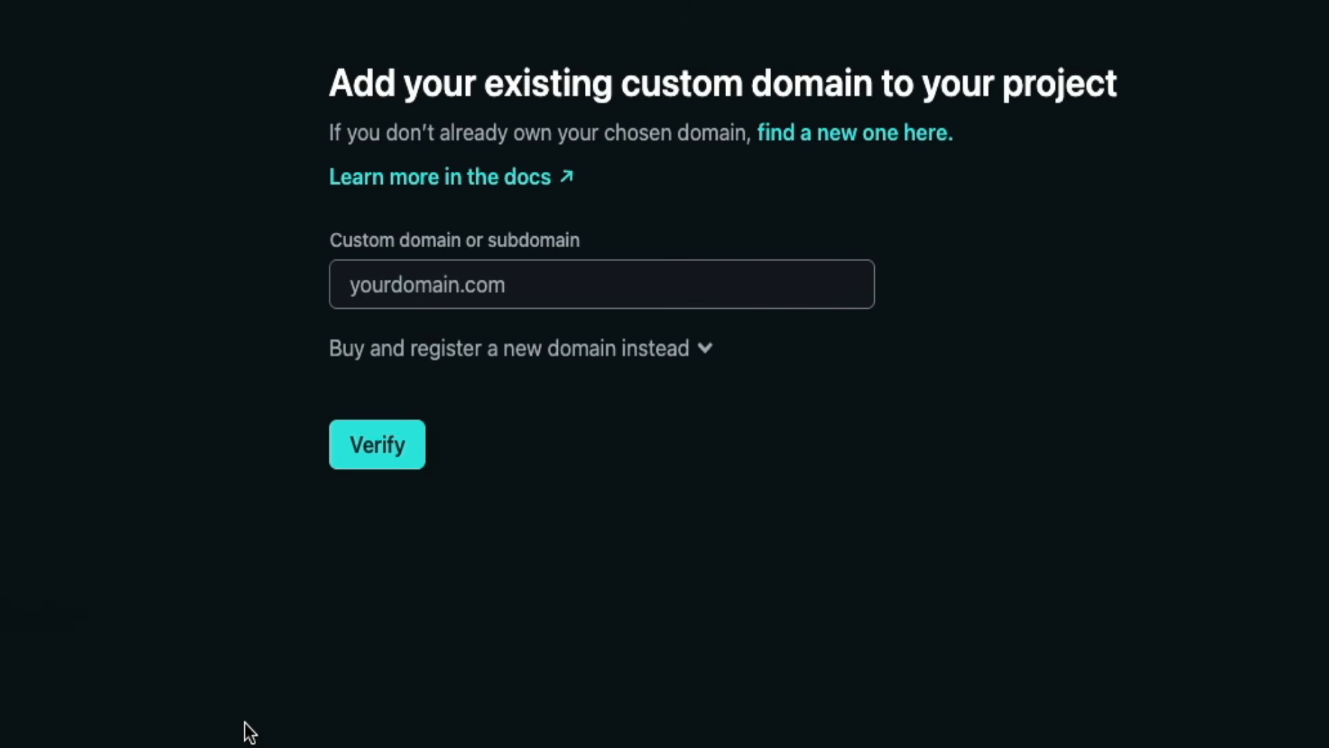
left_click(404, 282)
type("ratecalcapp.com")
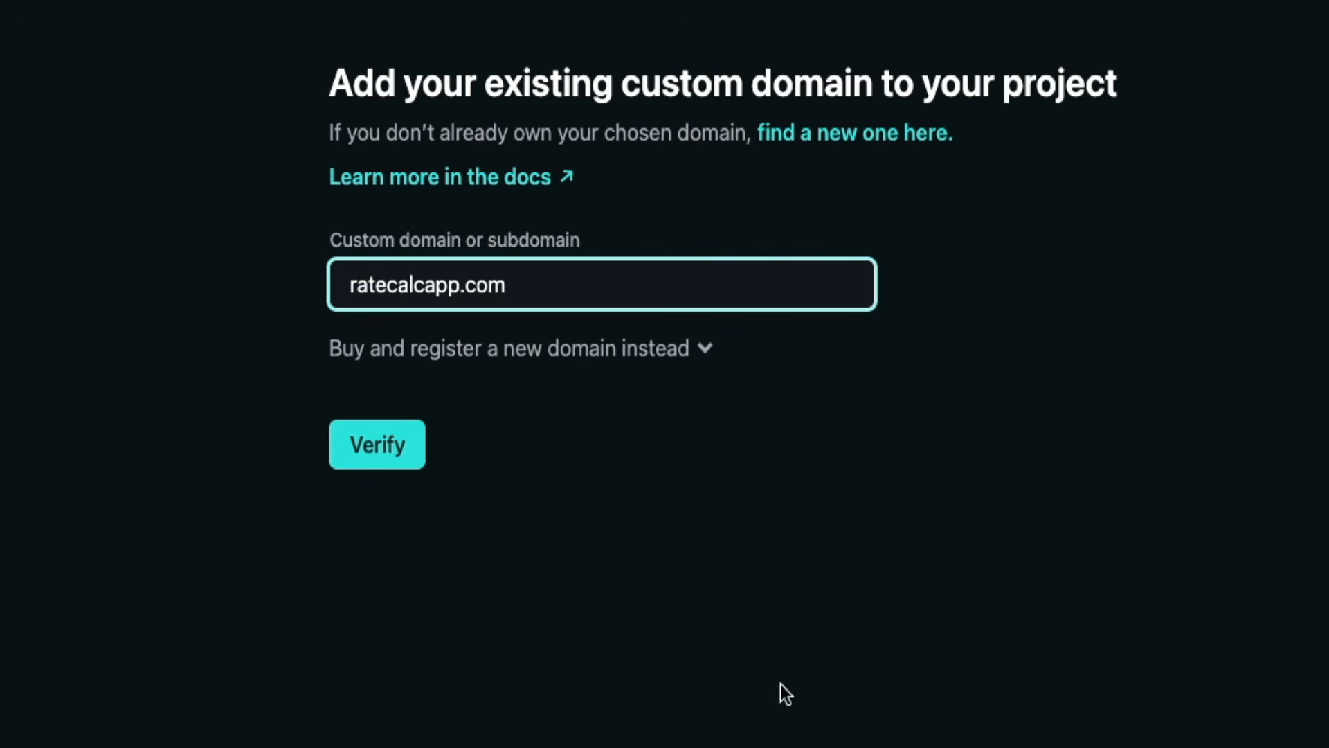
left_click(380, 469)
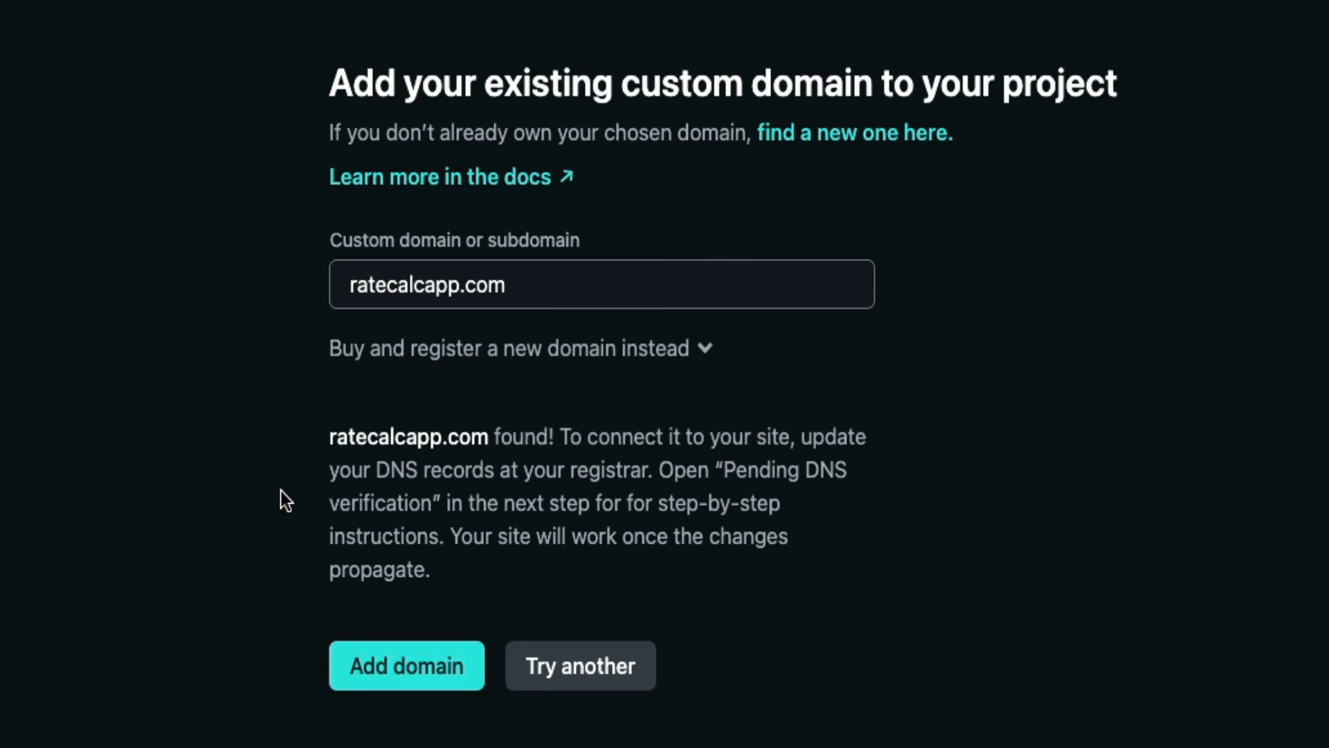
left_click(401, 689)
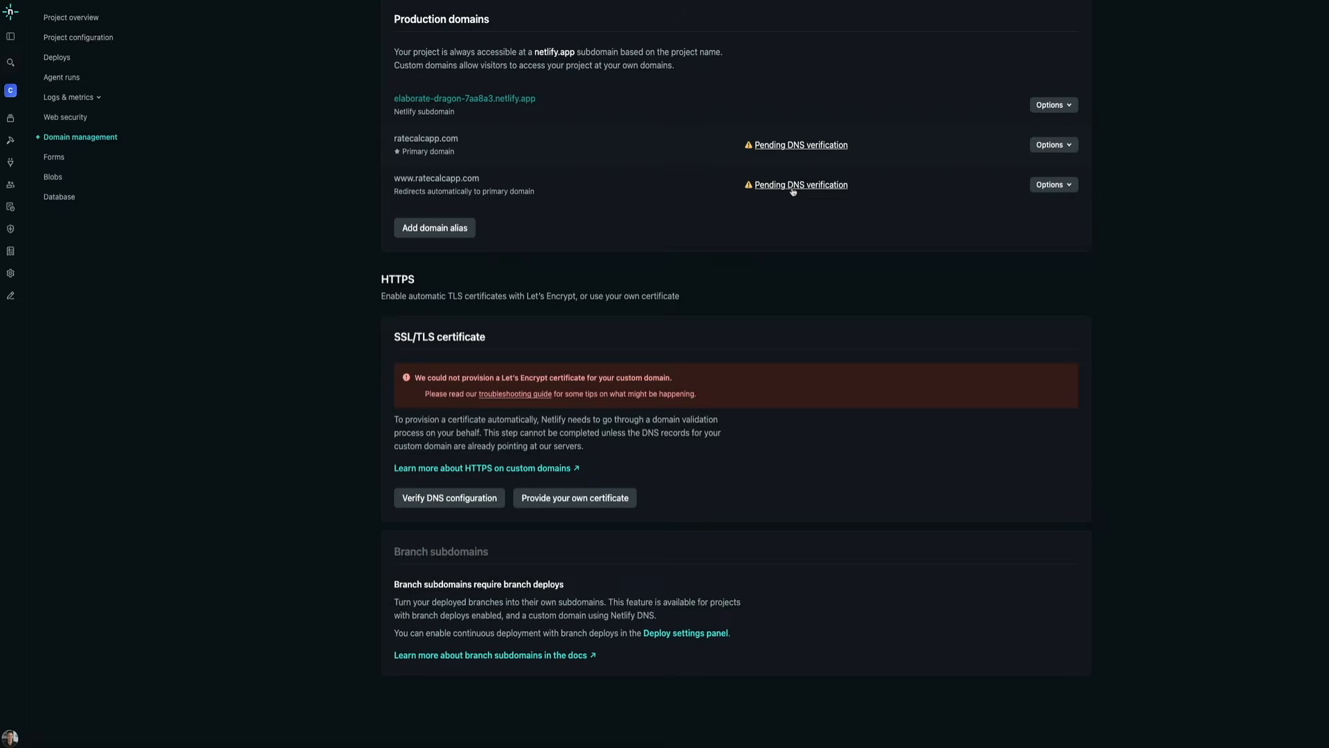
left_click(795, 184)
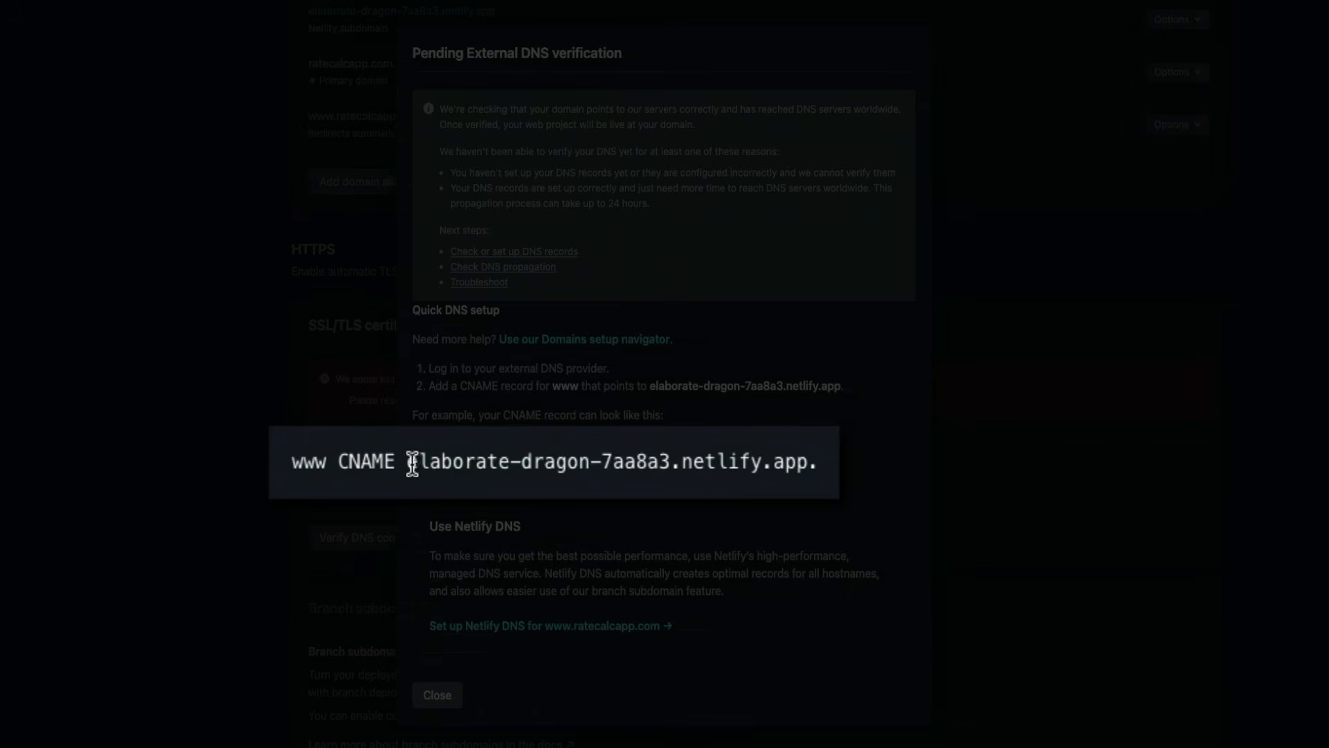
left_click_drag(412, 462, 829, 476)
key("ctrl+c")
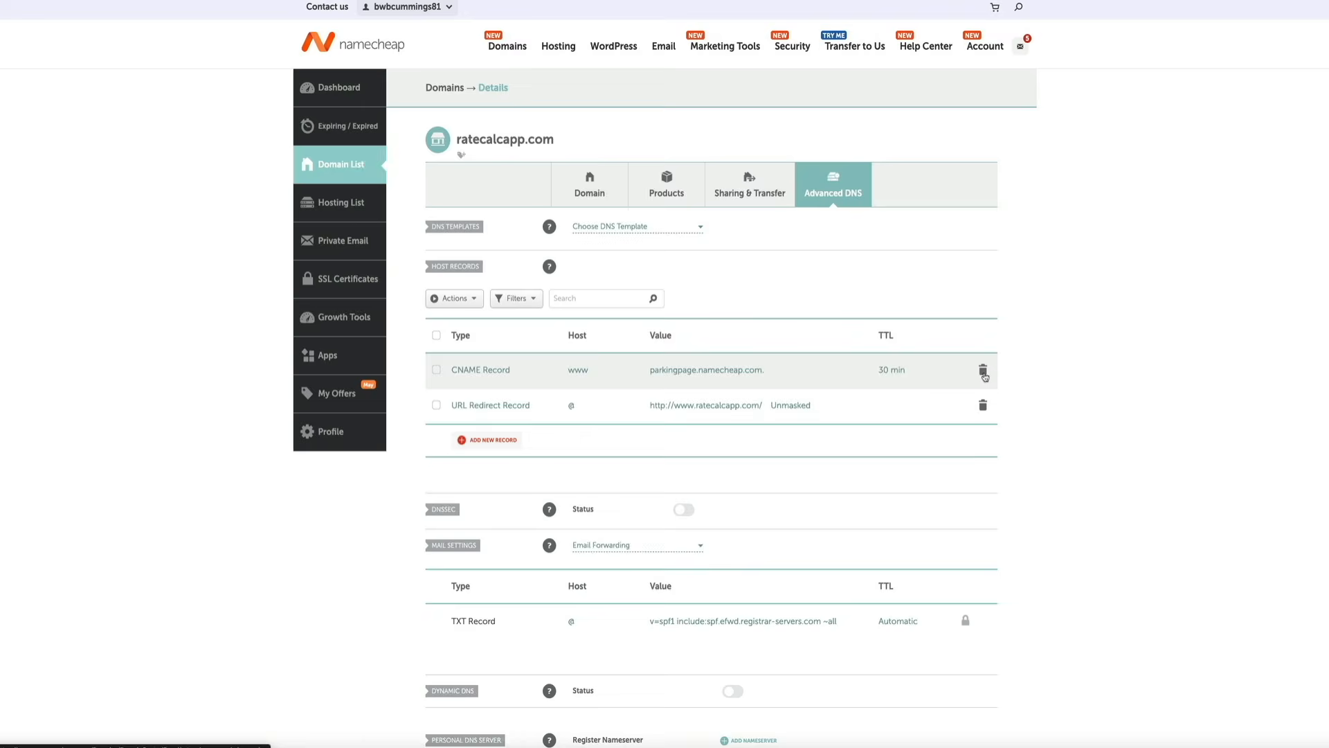
- Switch to Namecheap and delete the default CNAME and URL Redirect host records of ratecalcapp.com
left_click(984, 374)
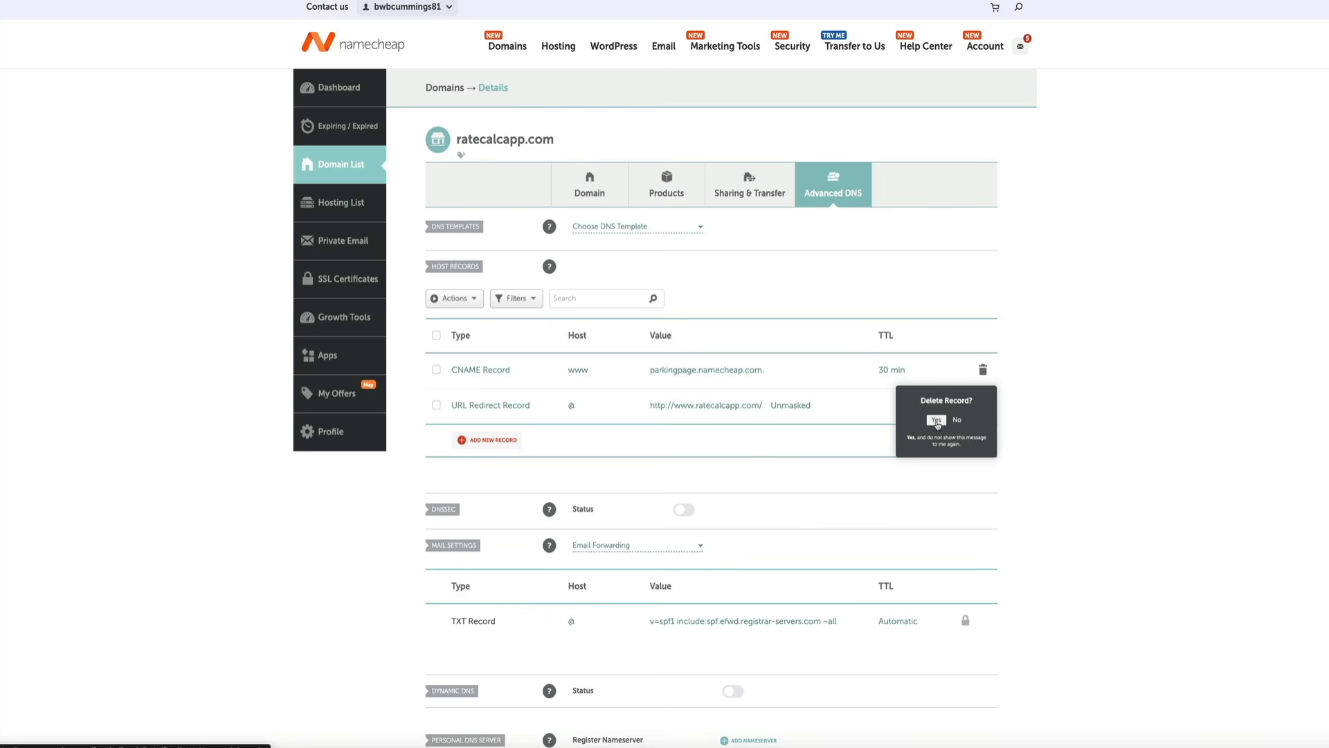
left_click(936, 421)
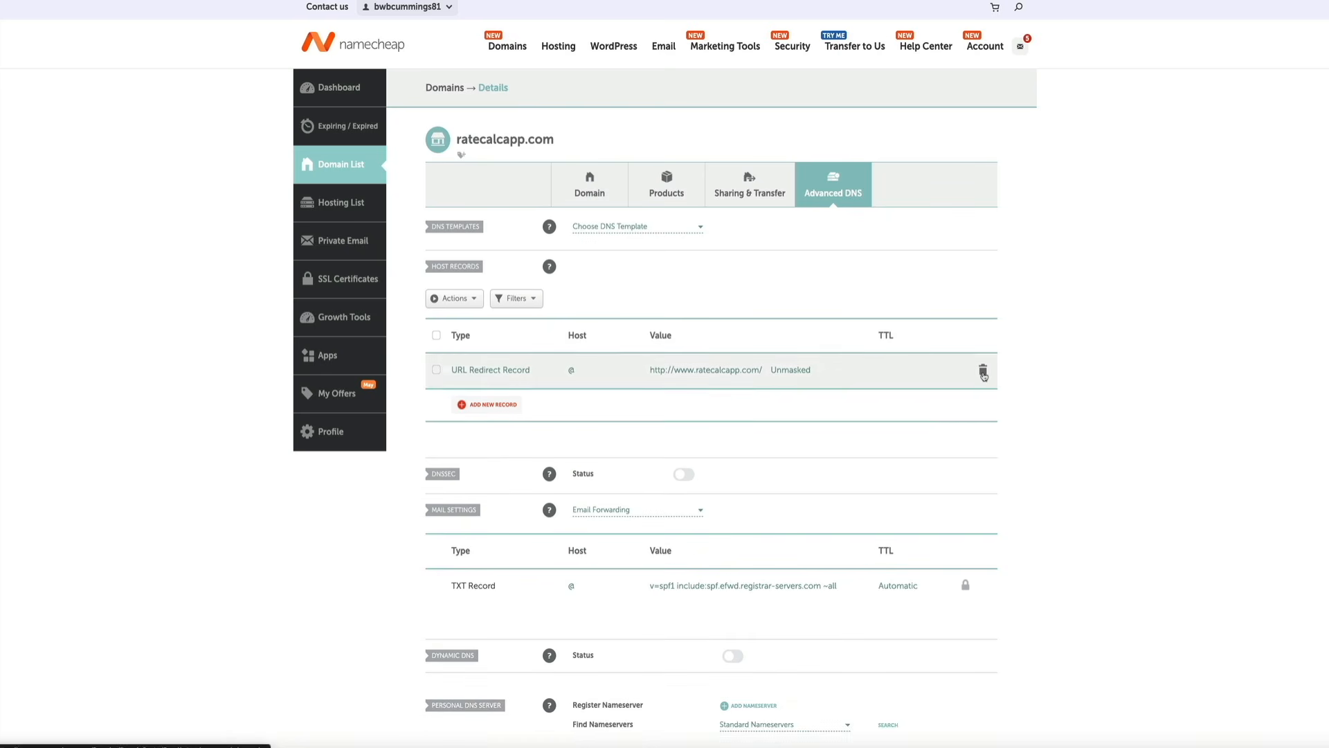
left_click(982, 370)
left_click(938, 422)
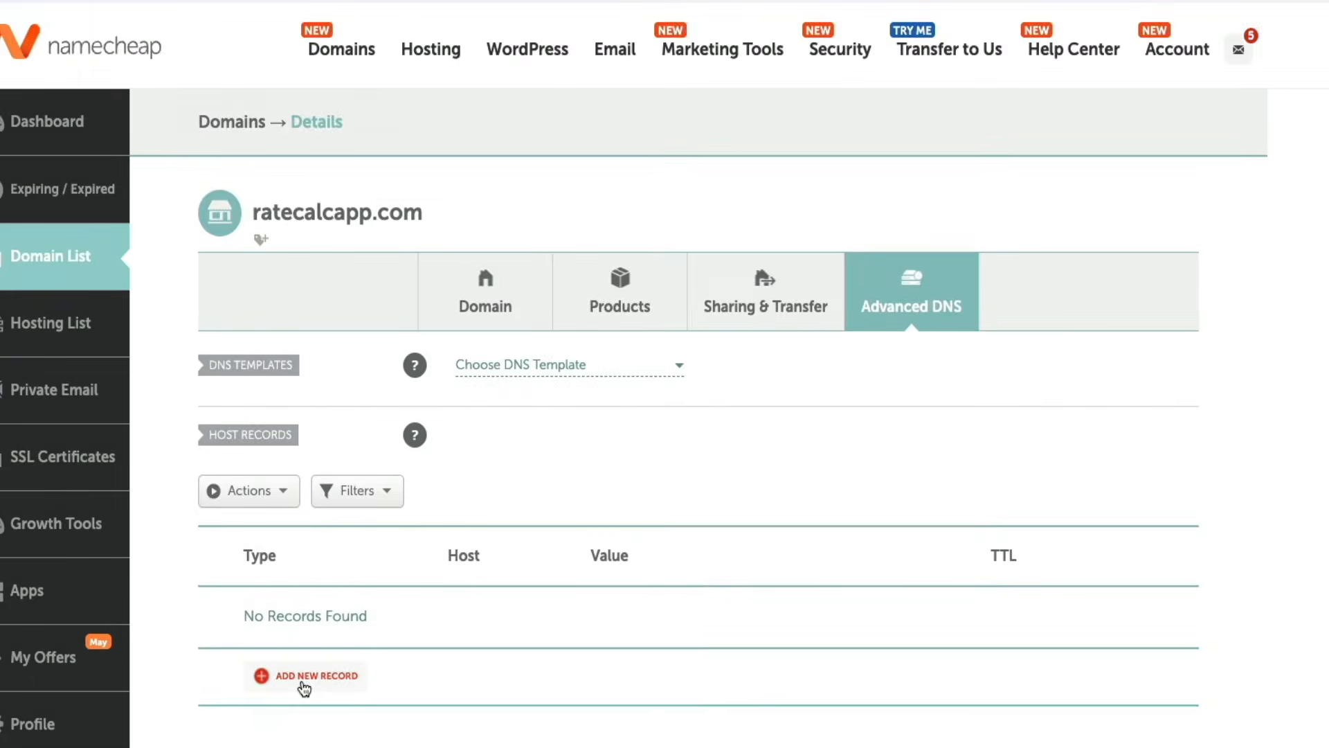
- Add and save a CNAME record with host www, target elaborate-dragon-7aa8a3.netlify.app and automatic TTL
left_click(299, 425)
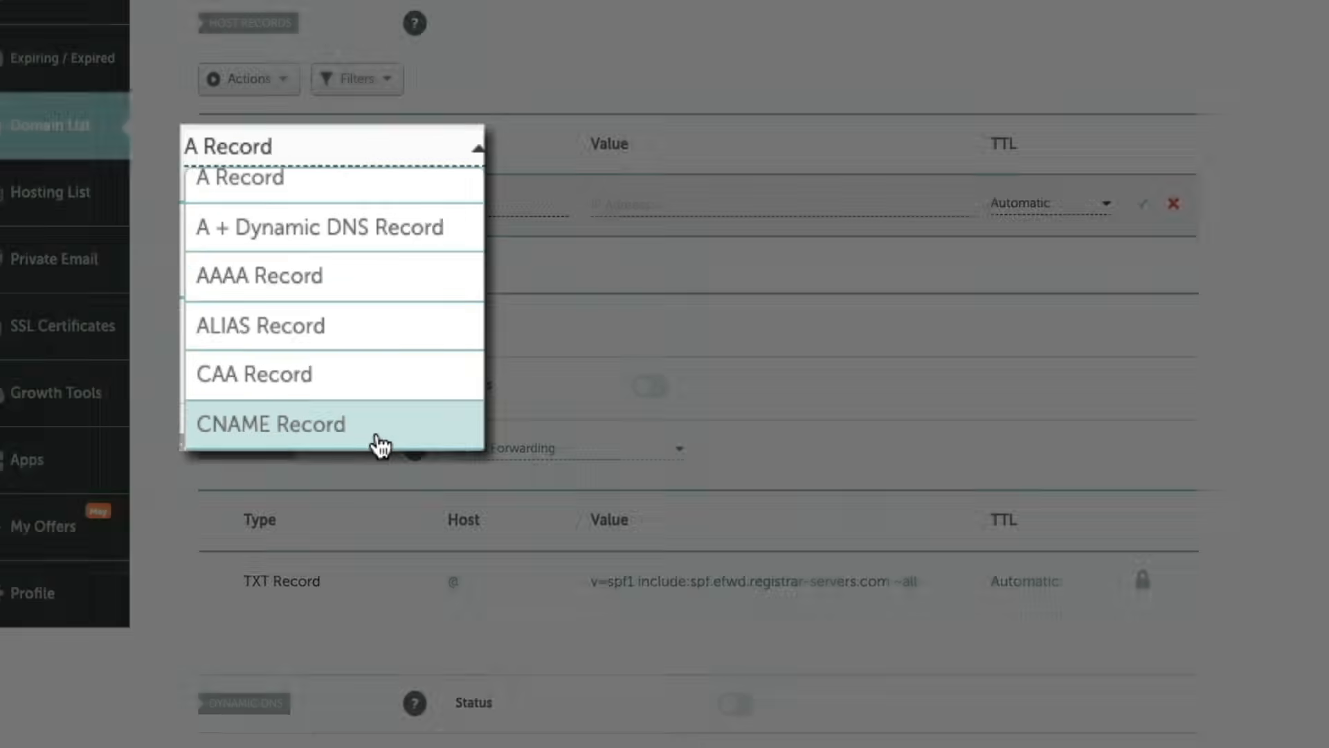
left_click(379, 445)
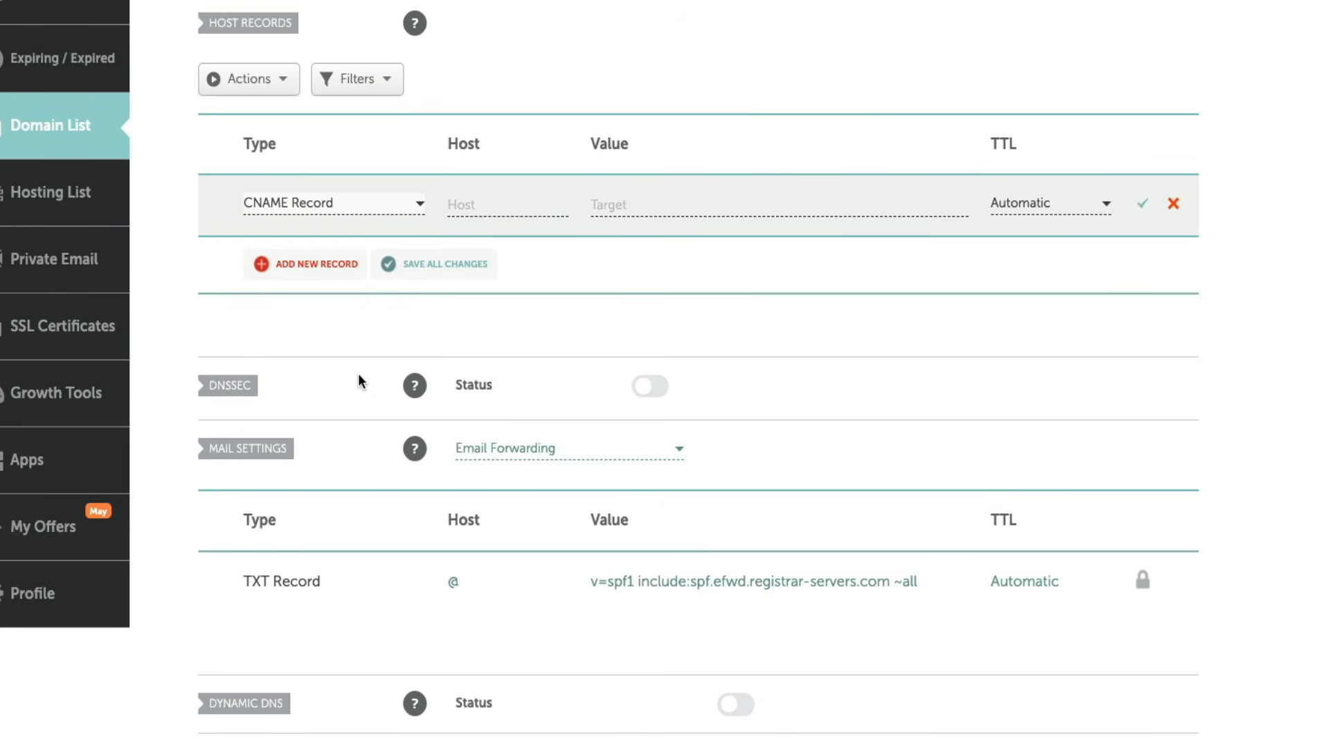
left_click(471, 201)
type("www")
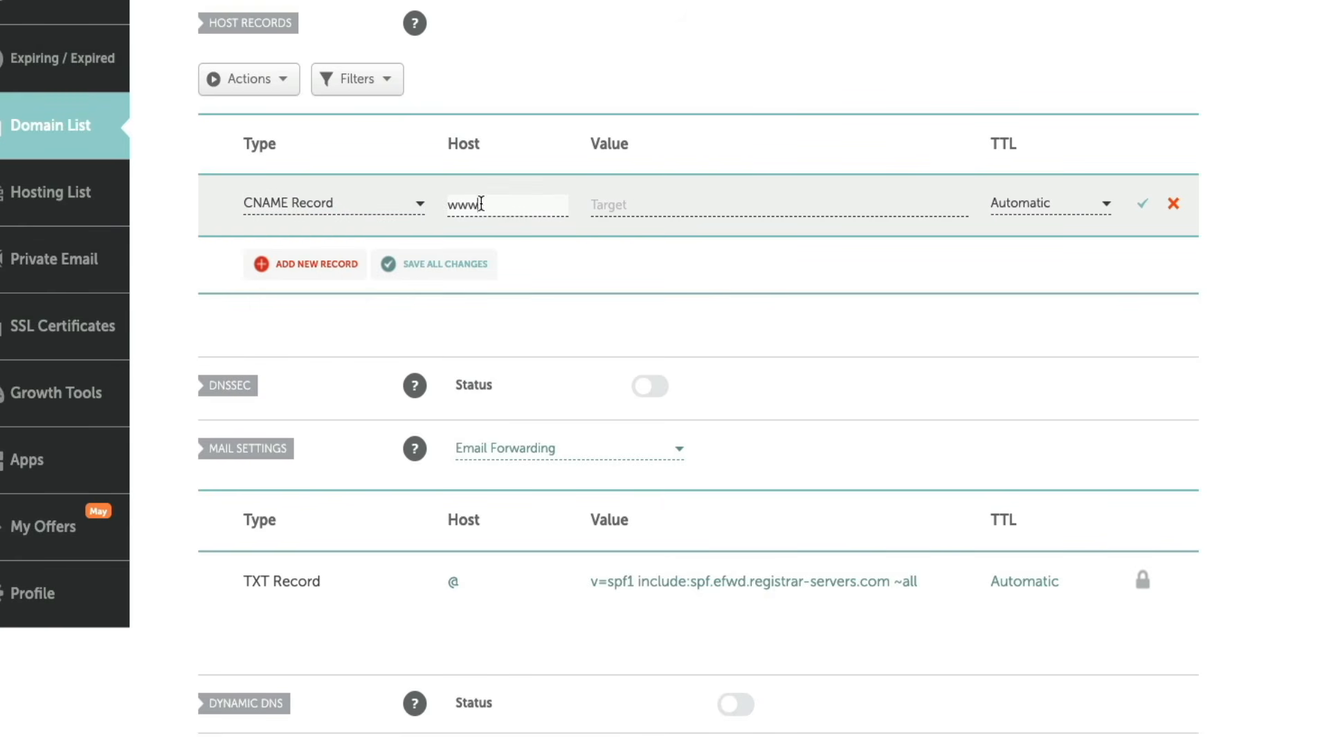
left_click(617, 207)
key("ctrl+v")
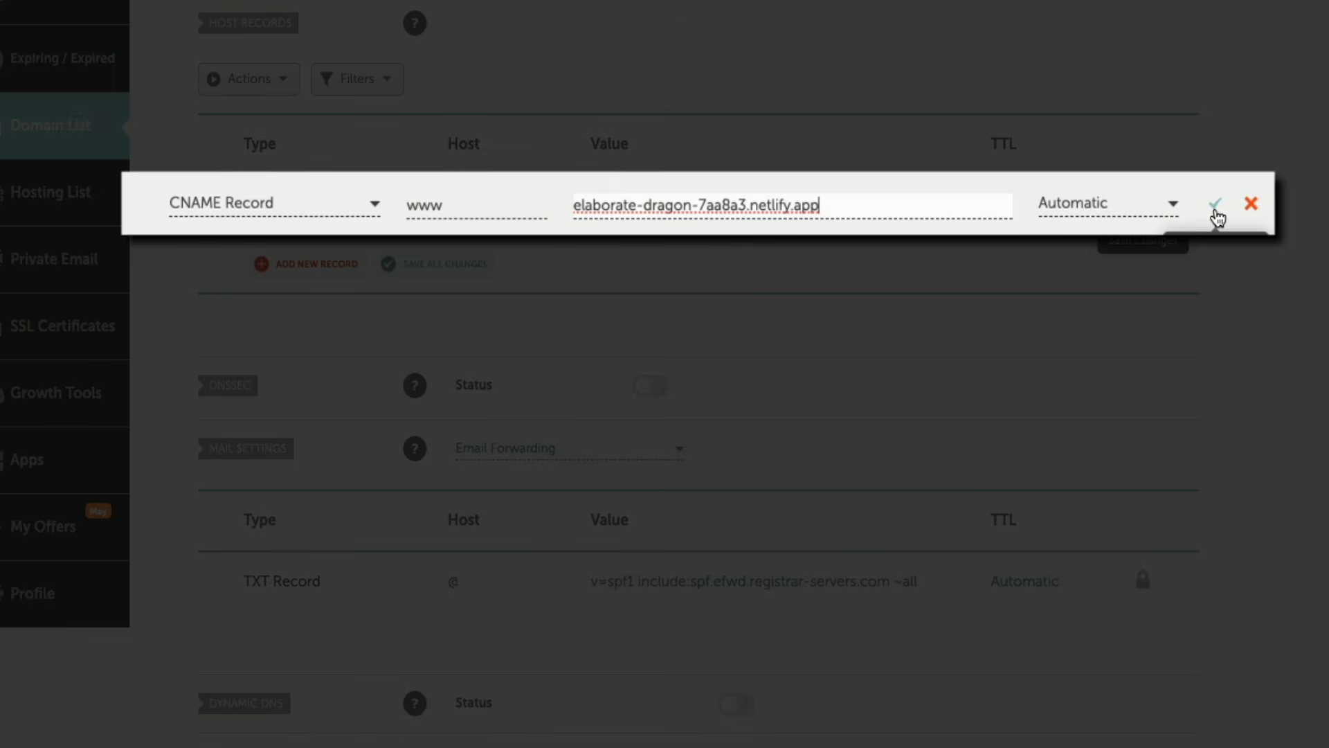
left_click(1217, 209)
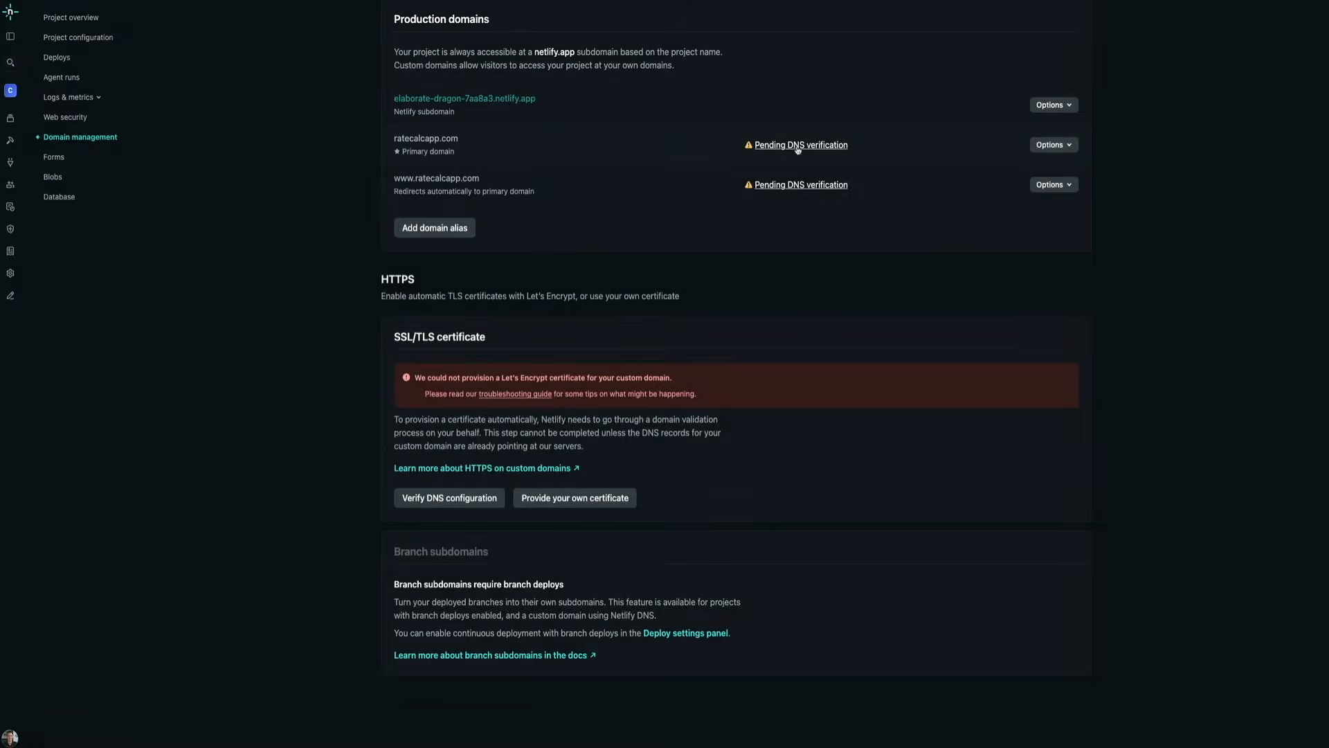
- Return to Netlify, open the pending DNS verification for ratecalcapp.com and copy the fallback A record address 75.2.60.5
left_click(798, 146)
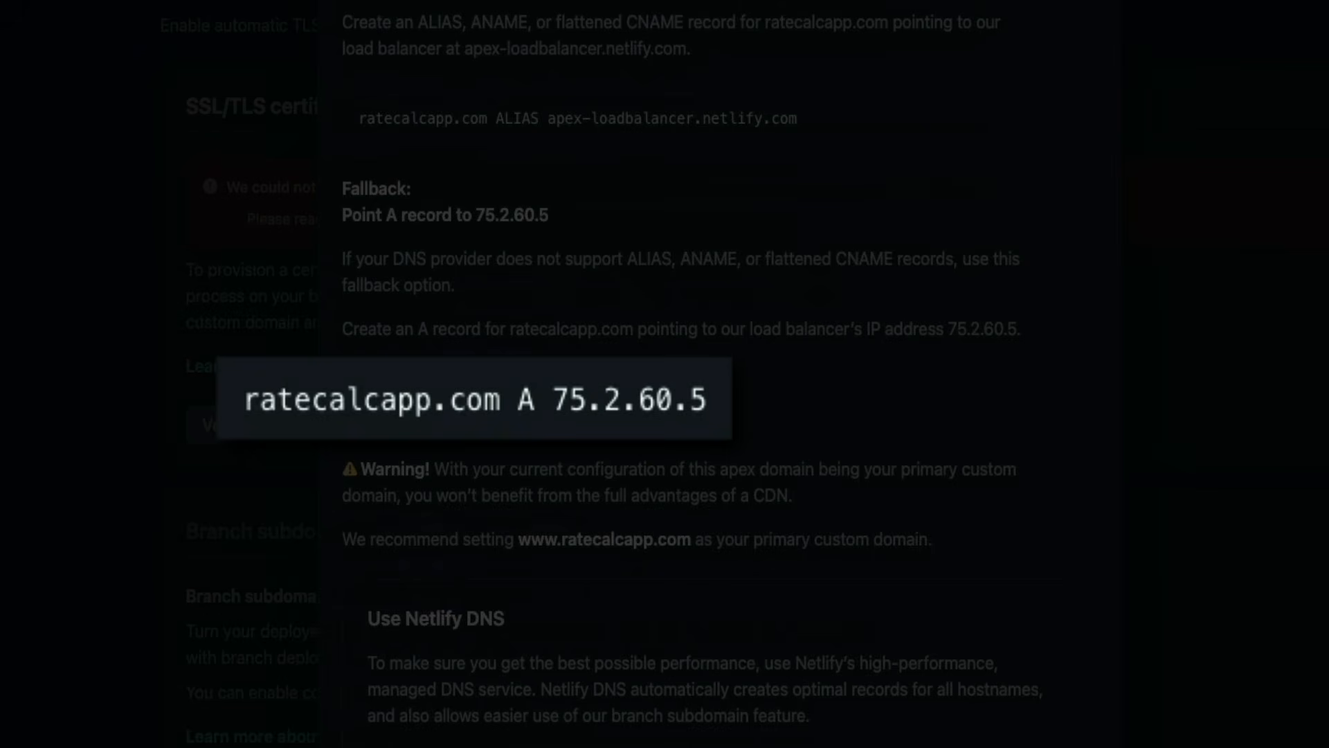
left_click_drag(696, 419, 552, 424)
key("ctrl+c")
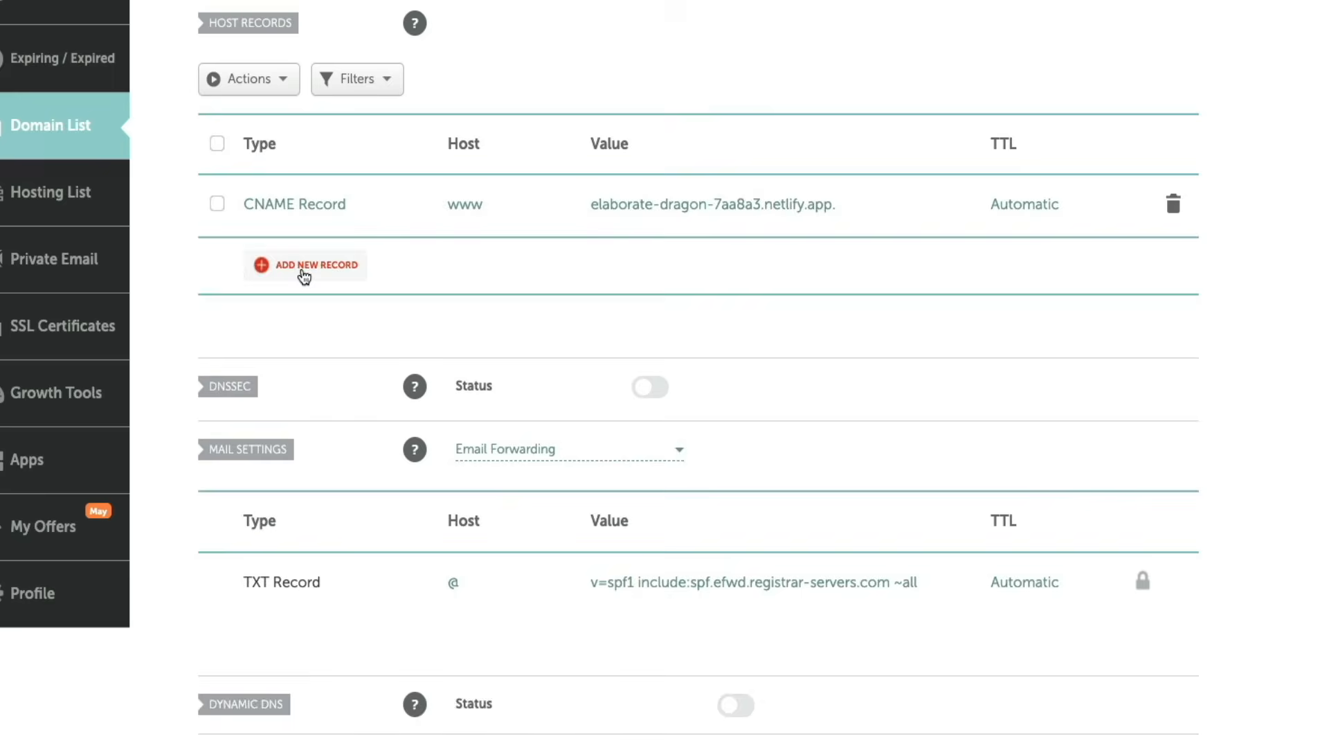
- Back in Namecheap, add and save an A record with host @, IP address 75.2.60.5 and automatic TTL
left_click(301, 268)
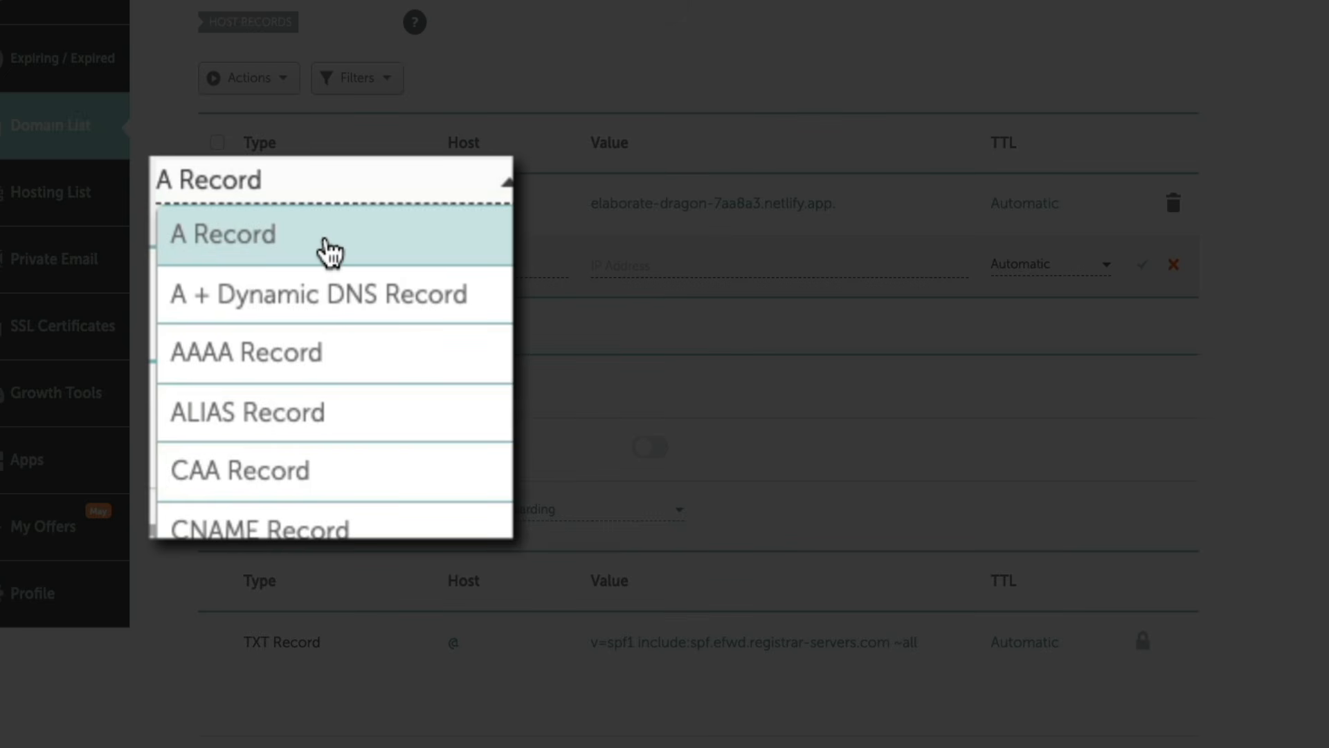
left_click(330, 252)
left_click(473, 269)
type("@")
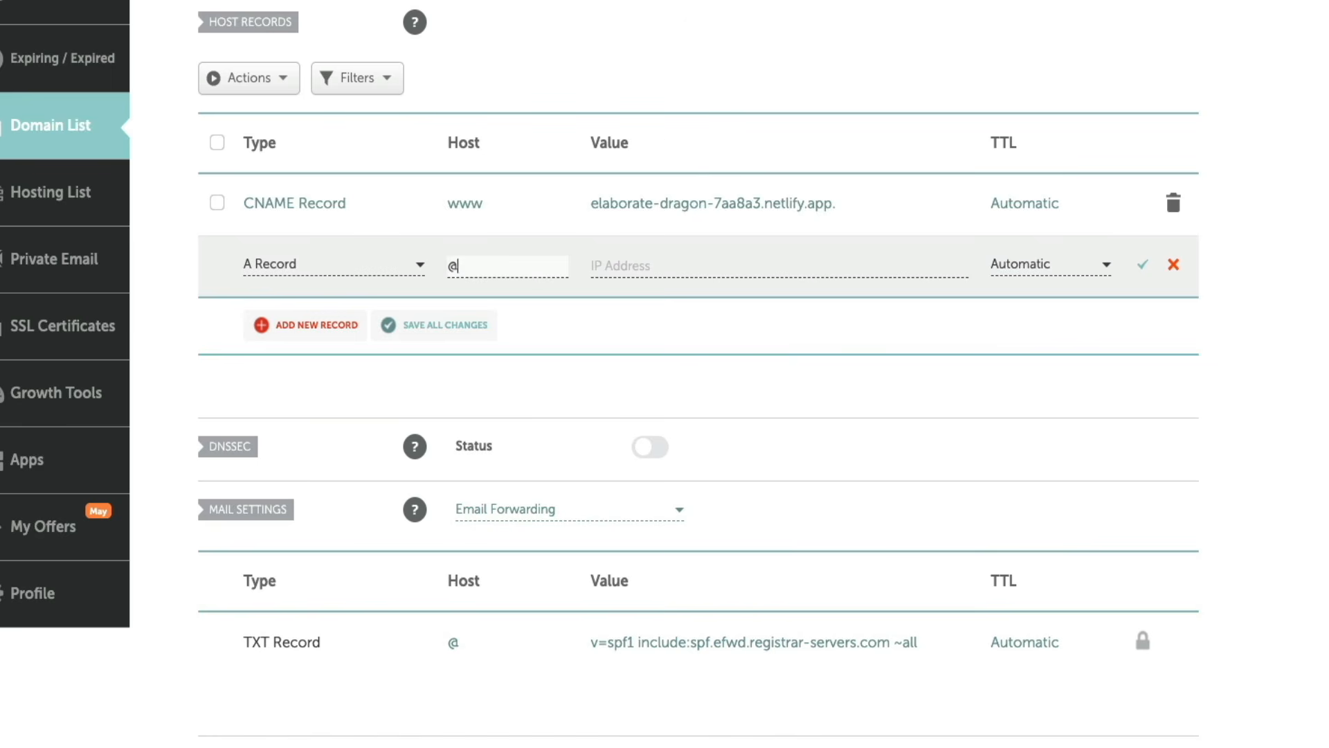
left_click(654, 267)
key("ctrl+v")
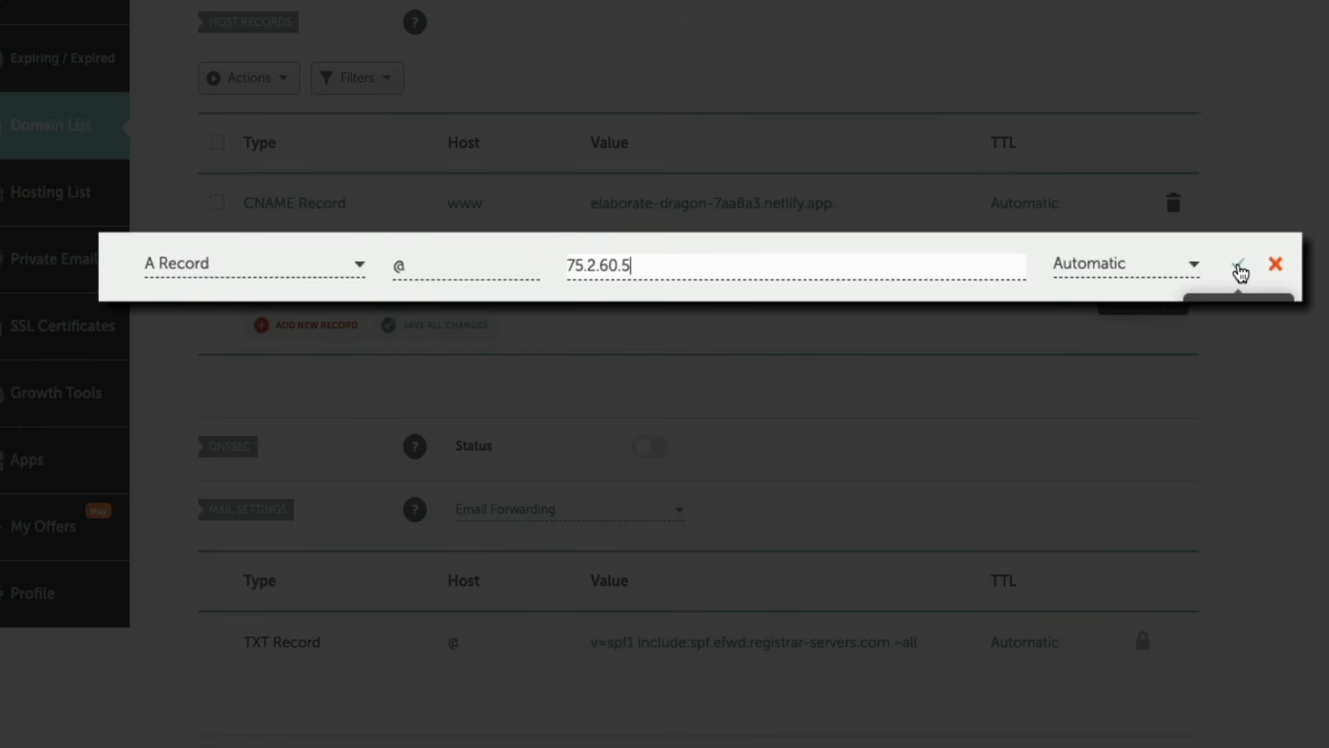
left_click(1240, 273)
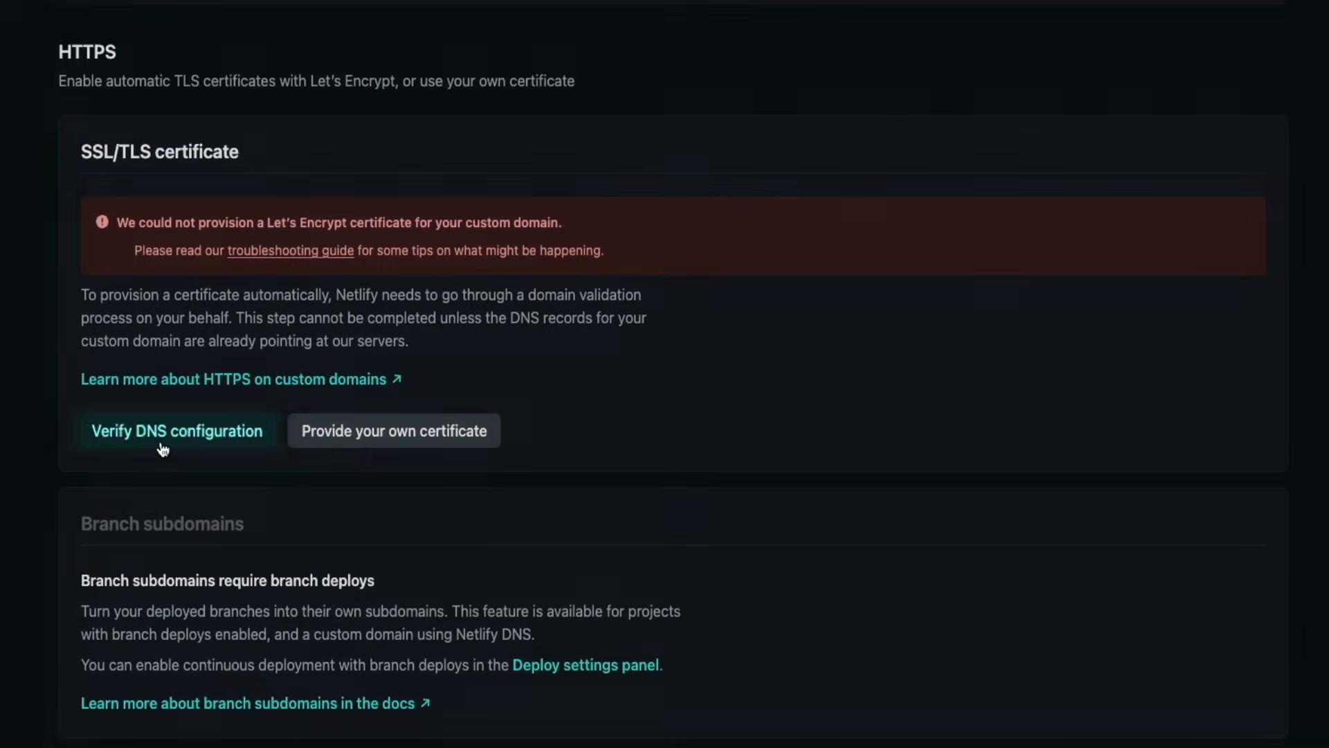
- In Netlify's HTTPS settings, verify the DNS configuration and provision a Let's Encrypt certificate for the custom domain
left_click(162, 450)
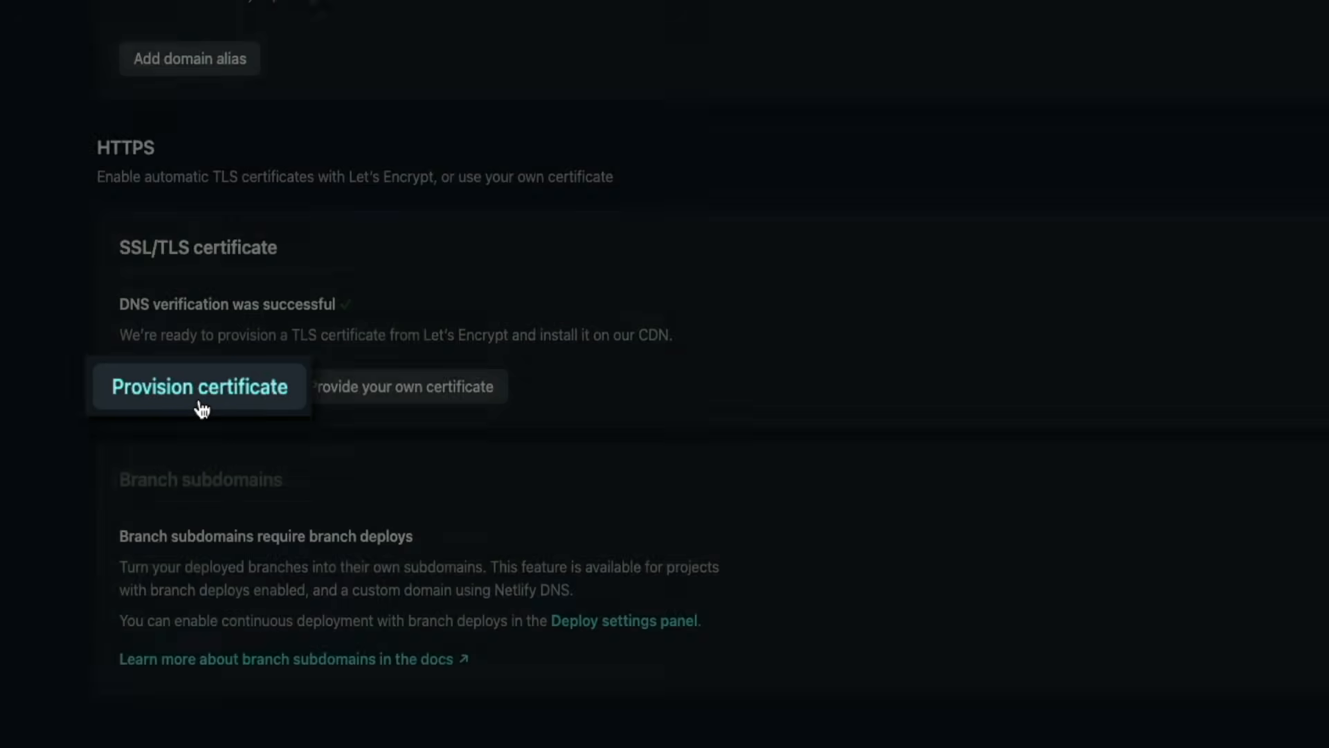
left_click(163, 377)
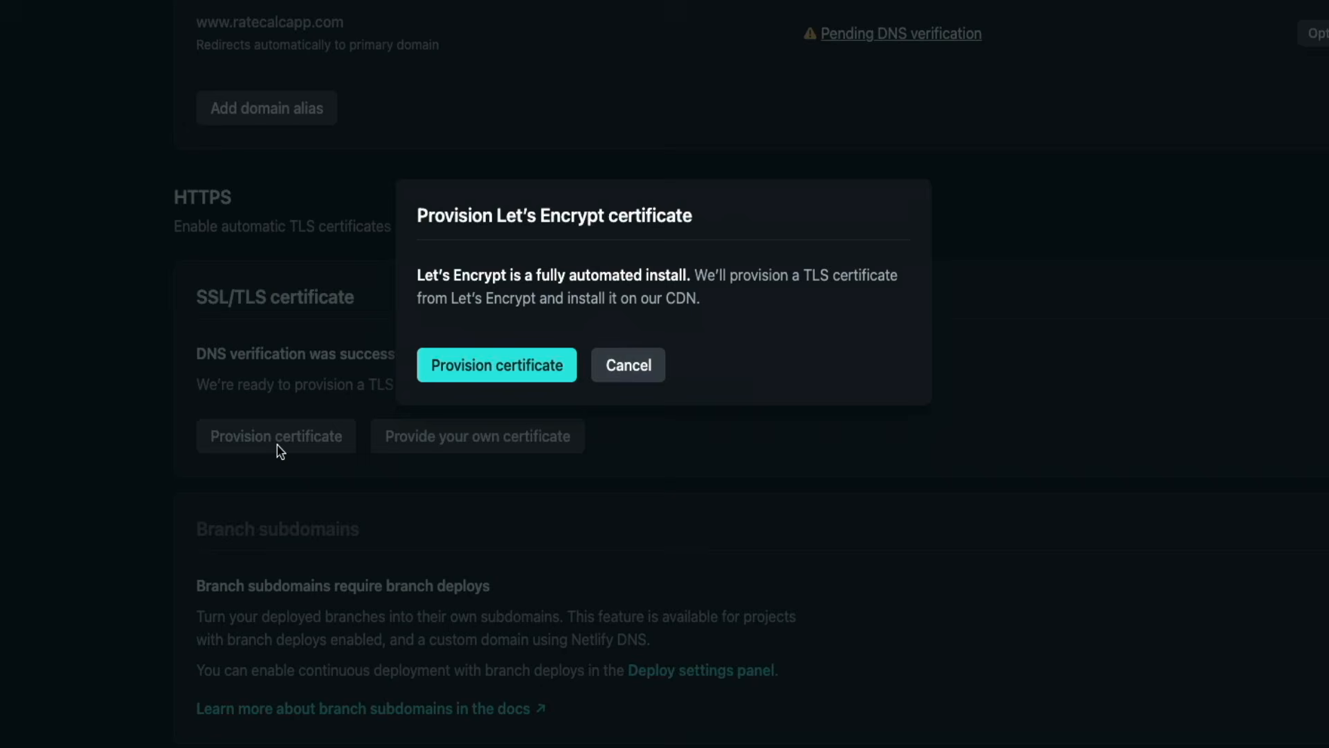
left_click(497, 367)
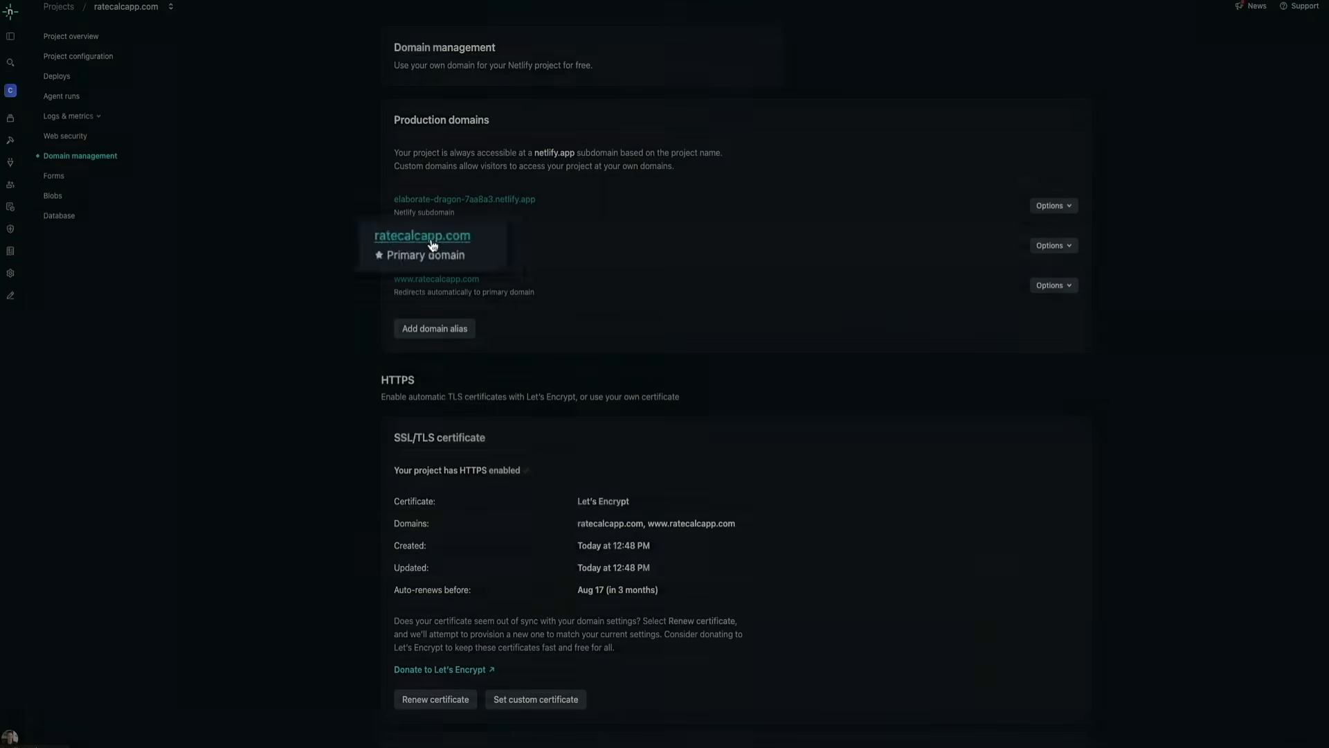
- Open the live site from the primary domain ratecalcapp.com and check its full address in the browser
left_click(433, 244)
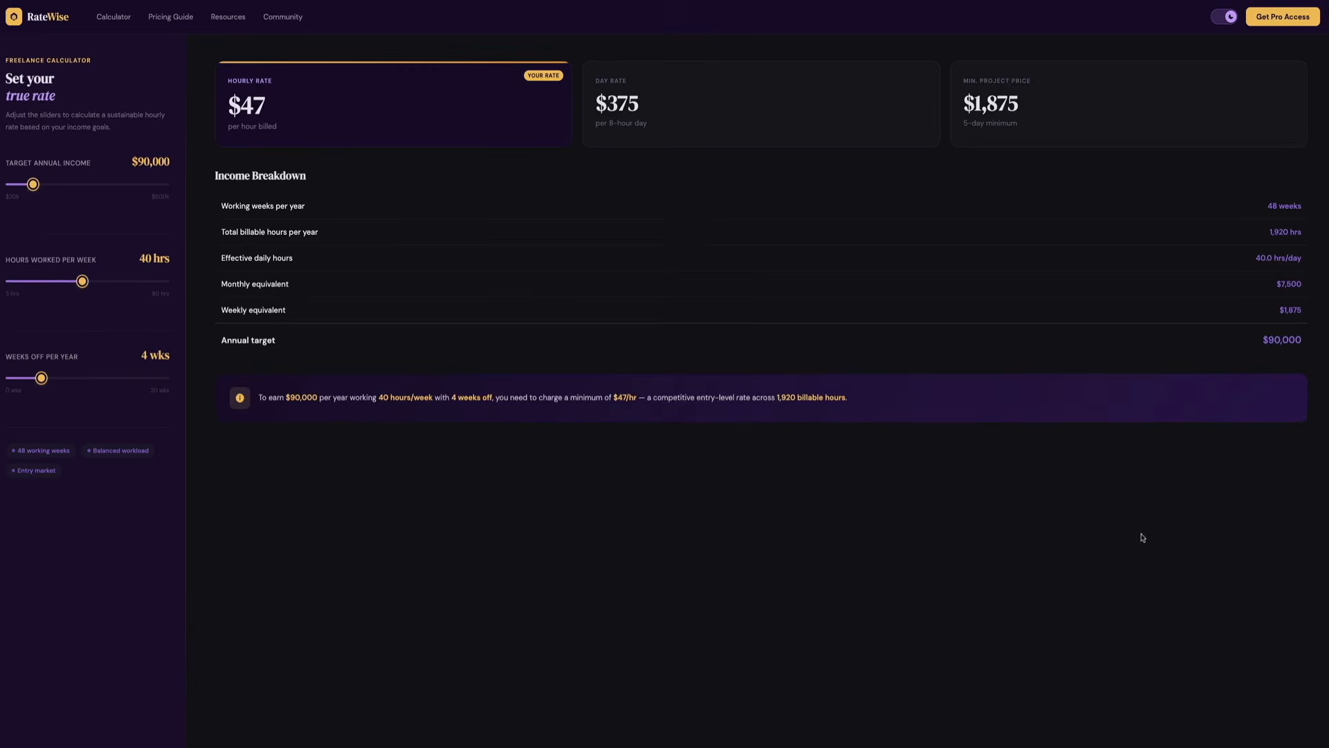
left_click(345, 29)
left_click(346, 29)
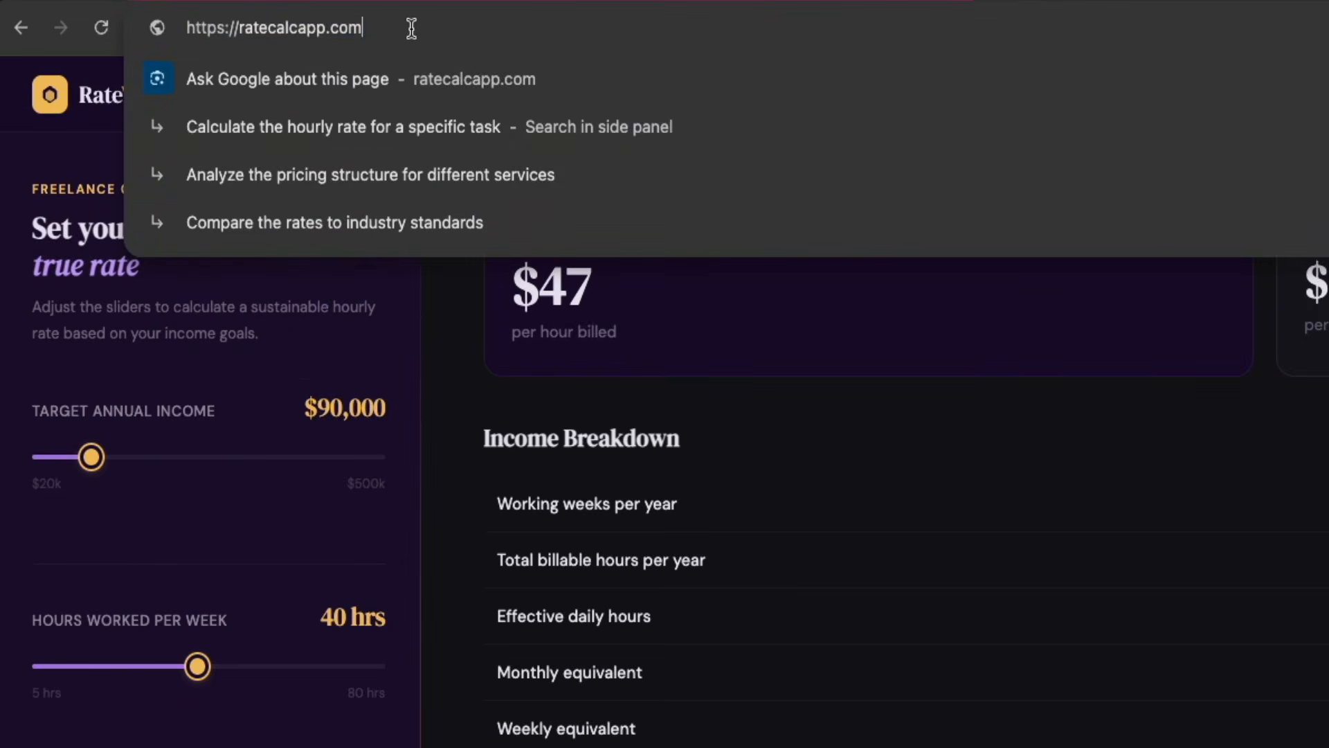